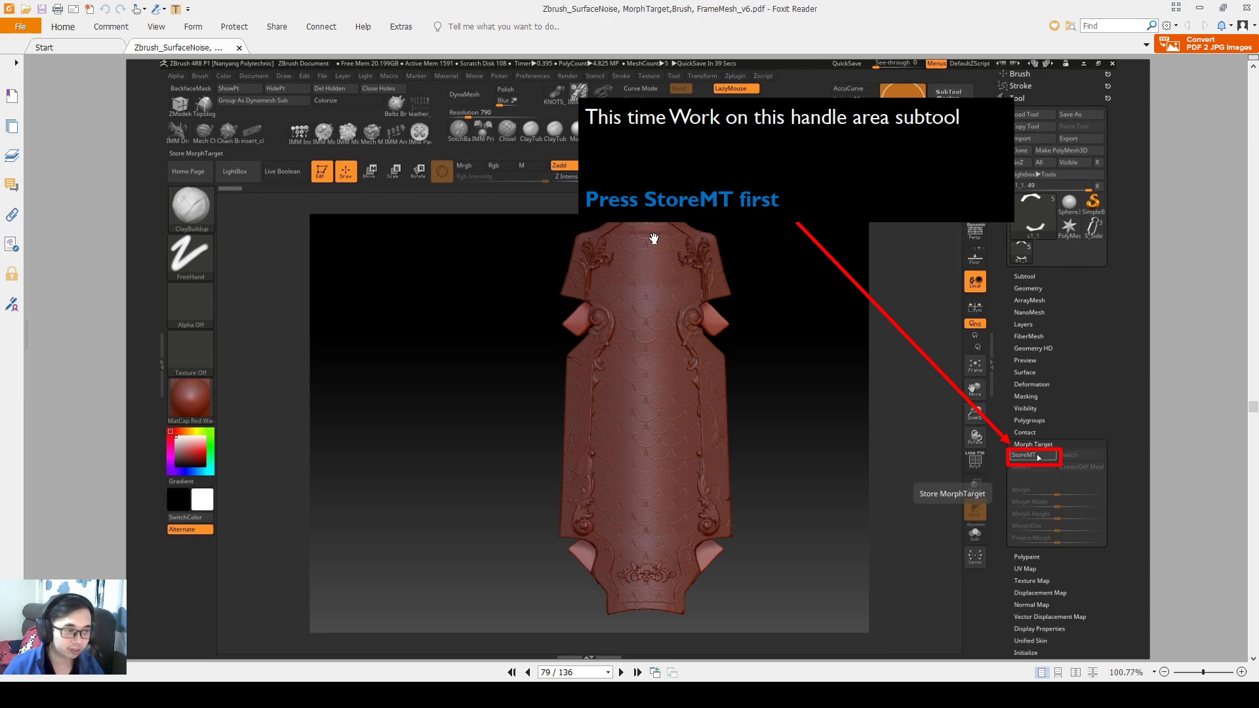
Review the PDF slides from page 79 on storing a morph target and applying alpha-based surface noise to the handle subtool
{"action": "scroll", "coordinate": [728, 240], "scroll_direction": "down", "scroll_amount": 1}
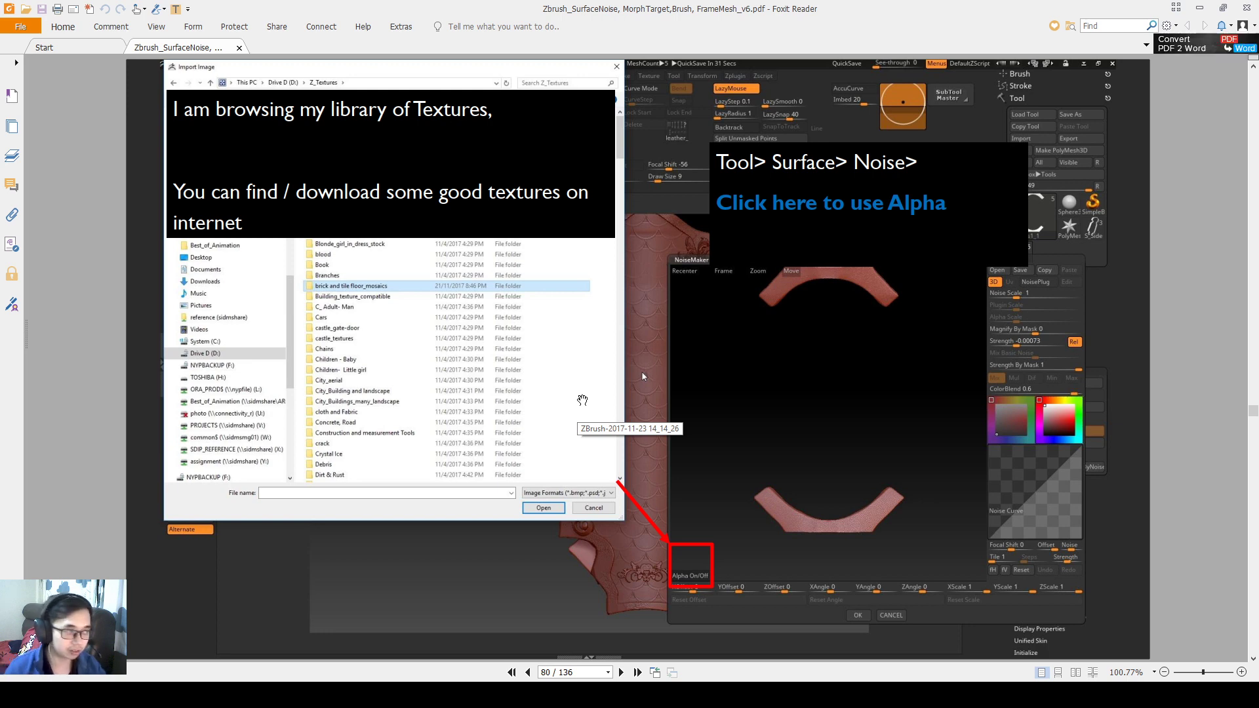
{"action": "scroll", "coordinate": [583, 400], "scroll_direction": "down", "scroll_amount": 1}
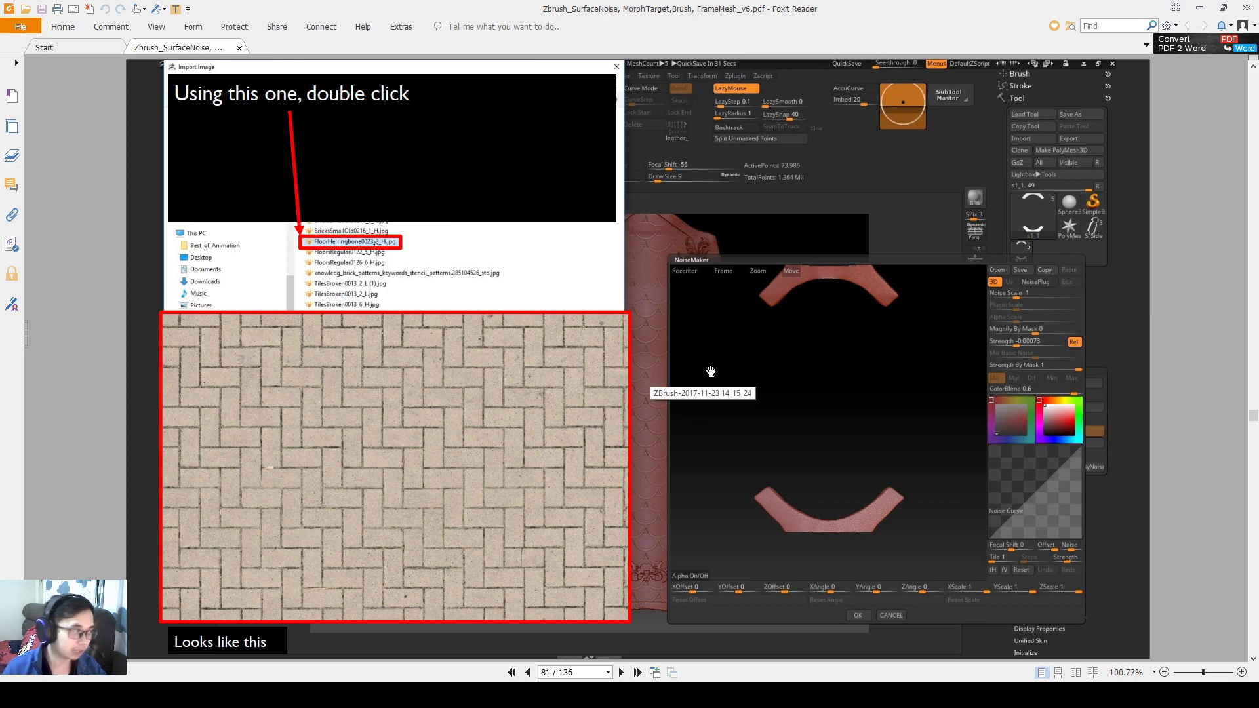
{"action": "scroll", "coordinate": [711, 372], "scroll_direction": "down", "scroll_amount": 1}
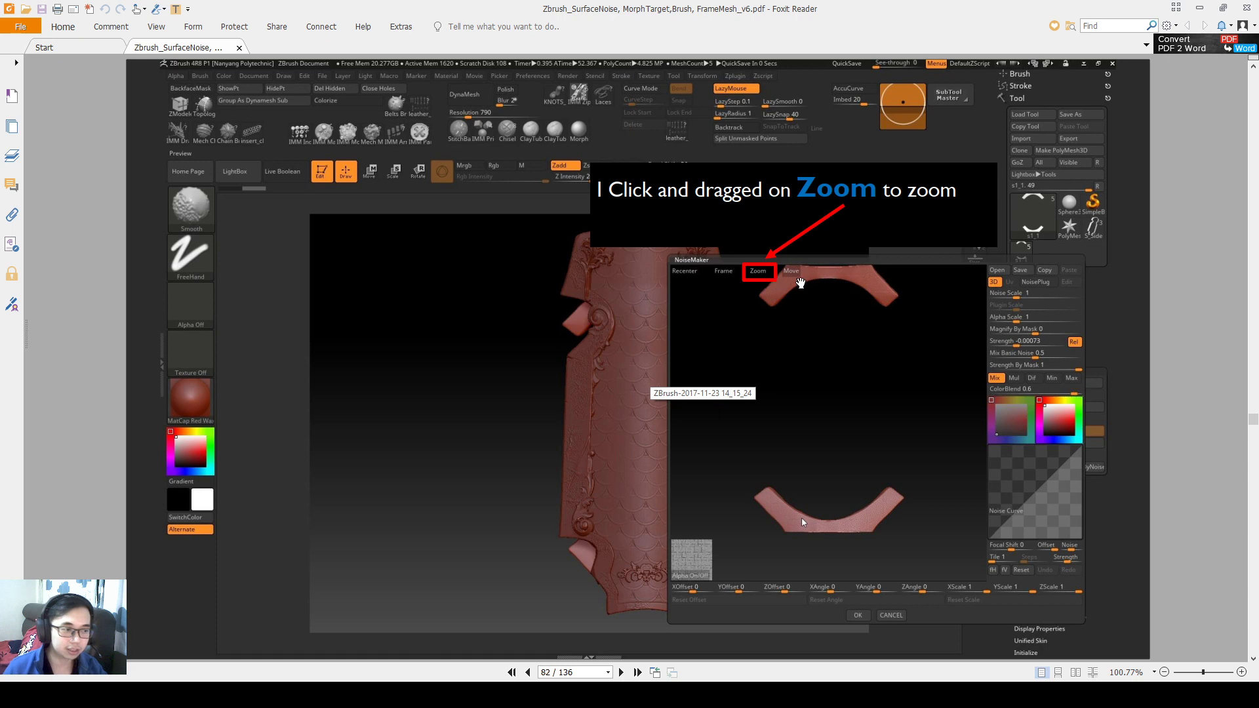
{"action": "scroll", "coordinate": [802, 517], "scroll_direction": "down", "scroll_amount": 1}
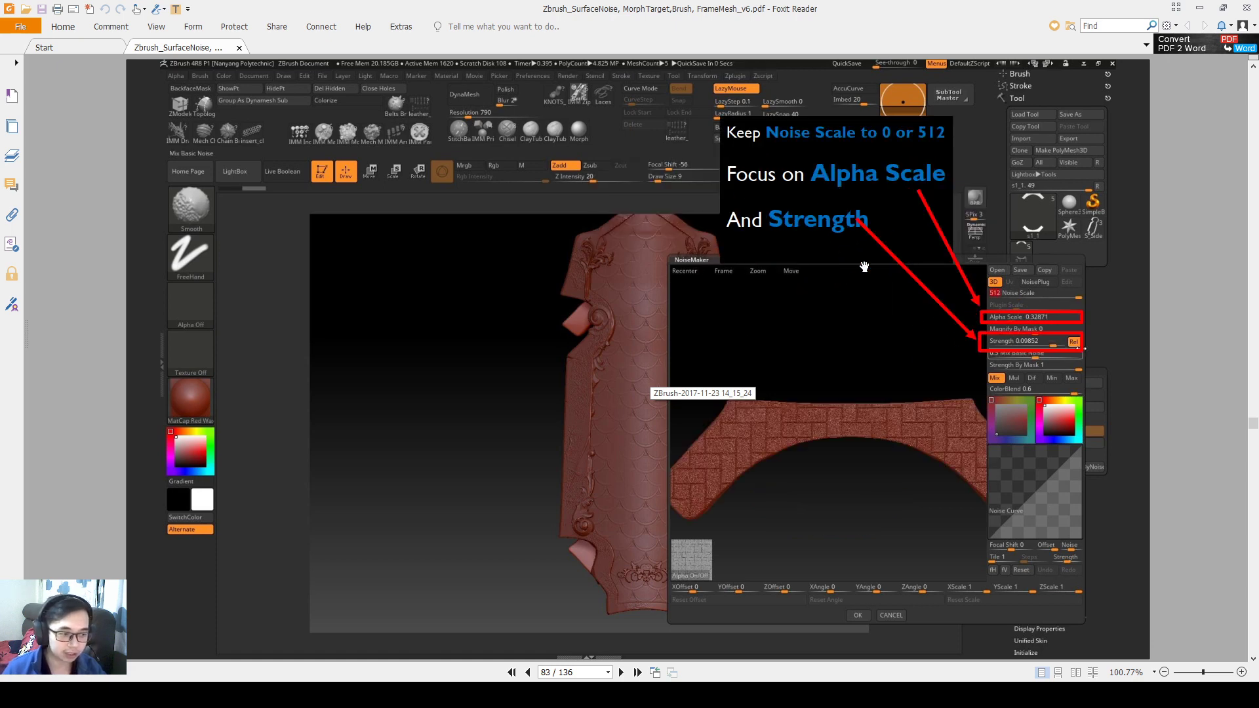
{"action": "scroll", "coordinate": [865, 267], "scroll_direction": "down", "scroll_amount": 1}
{"action": "scroll", "coordinate": [957, 399], "scroll_direction": "down", "scroll_amount": 2}
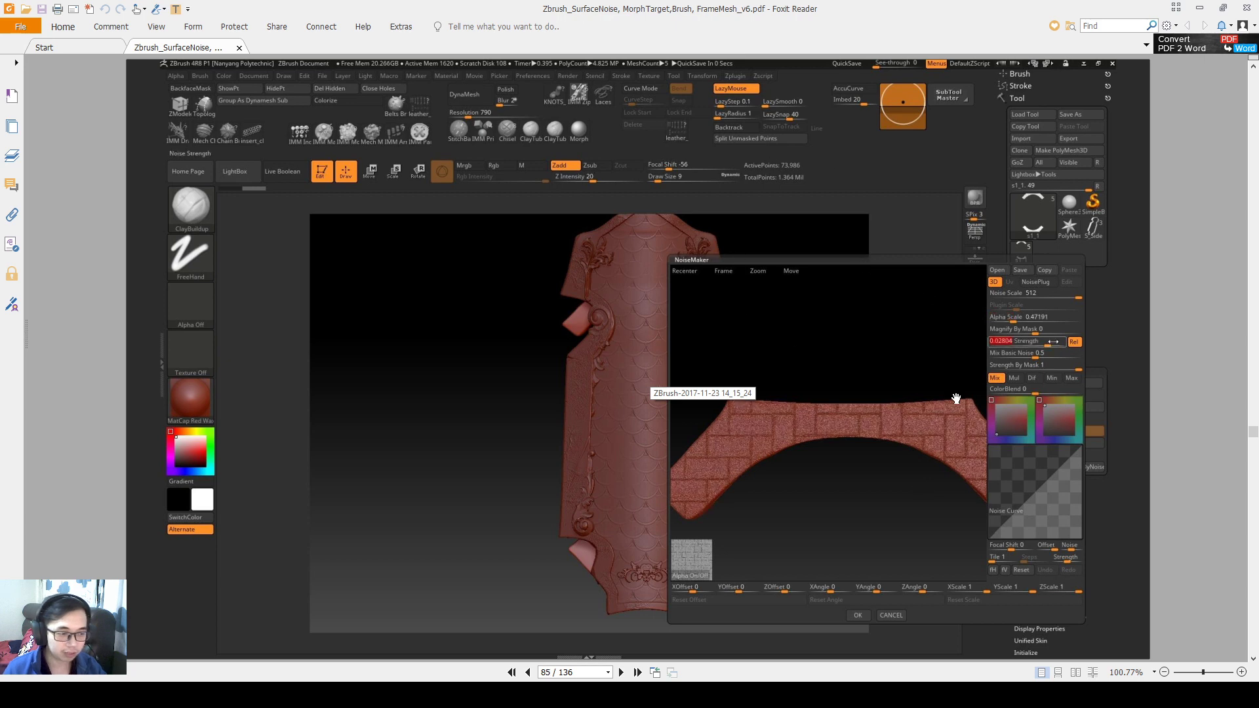
{"action": "scroll", "coordinate": [956, 398], "scroll_direction": "down", "scroll_amount": 1}
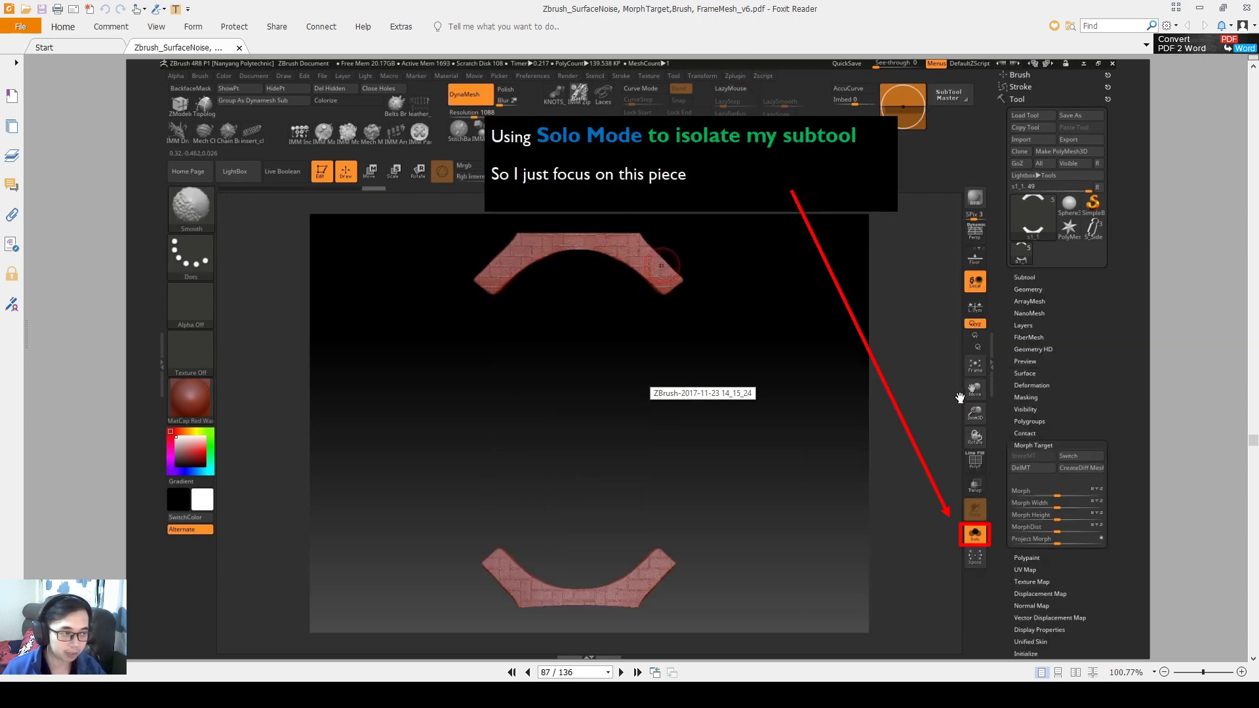
{"action": "scroll", "coordinate": [909, 547], "scroll_direction": "up", "scroll_amount": 1}
Switch to ZBrush, make the Handle subtool active and open the NoiseMaker for its surface noise
{"action": "key", "text": "alt+Tab"}
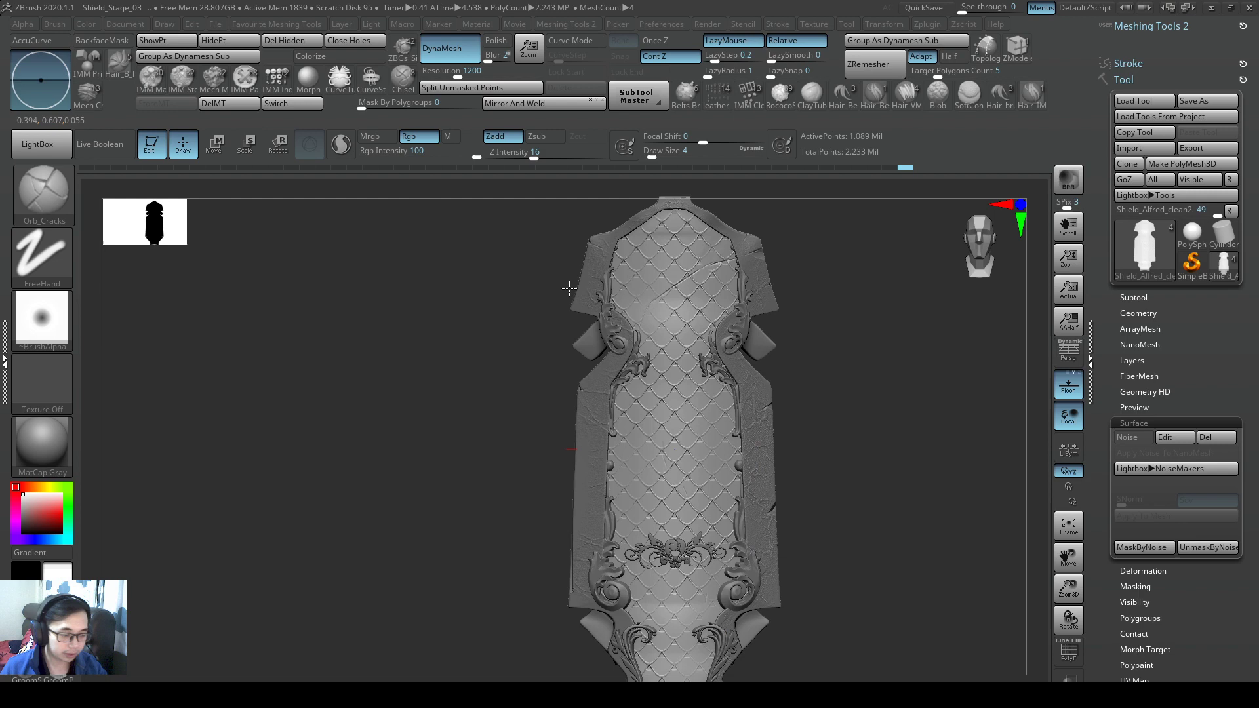
{"action": "right_click_drag", "start_coordinate": [693, 398], "coordinate": [620, 392], "text": "alt"}
{"action": "left_click", "coordinate": [705, 355], "text": "alt"}
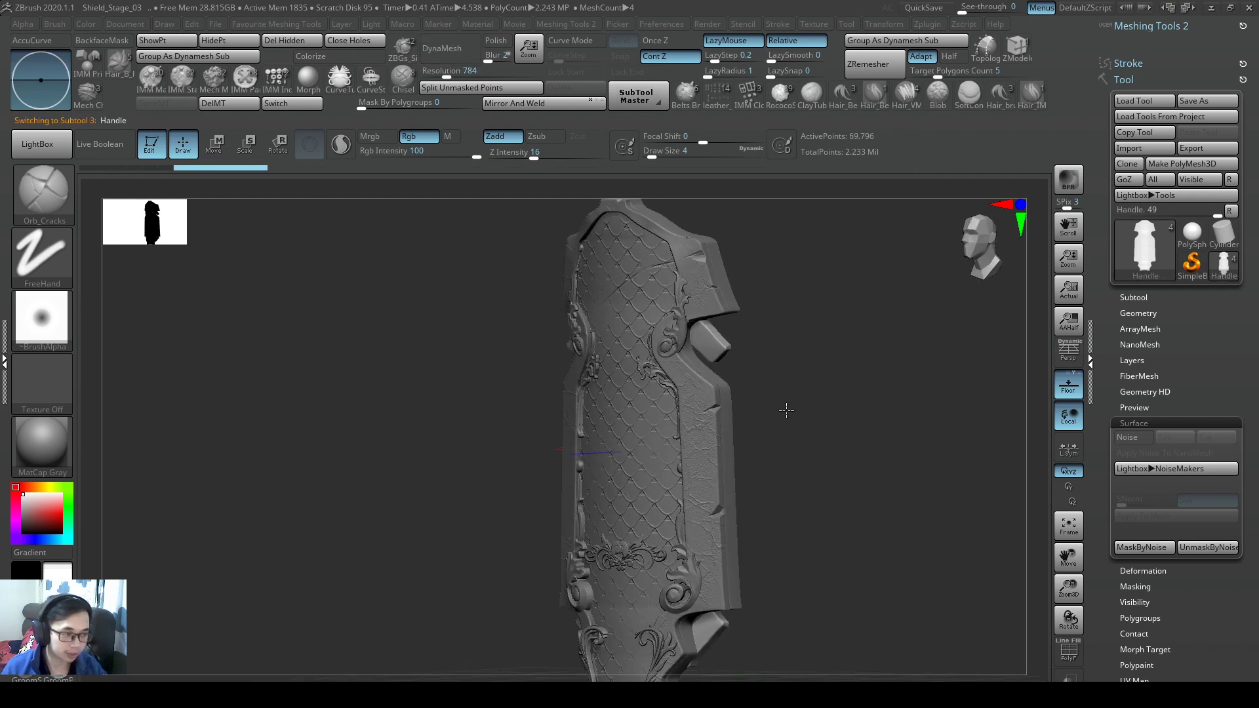
{"action": "right_click_drag", "start_coordinate": [836, 413], "coordinate": [765, 424]}
{"action": "left_click", "coordinate": [1138, 440]}
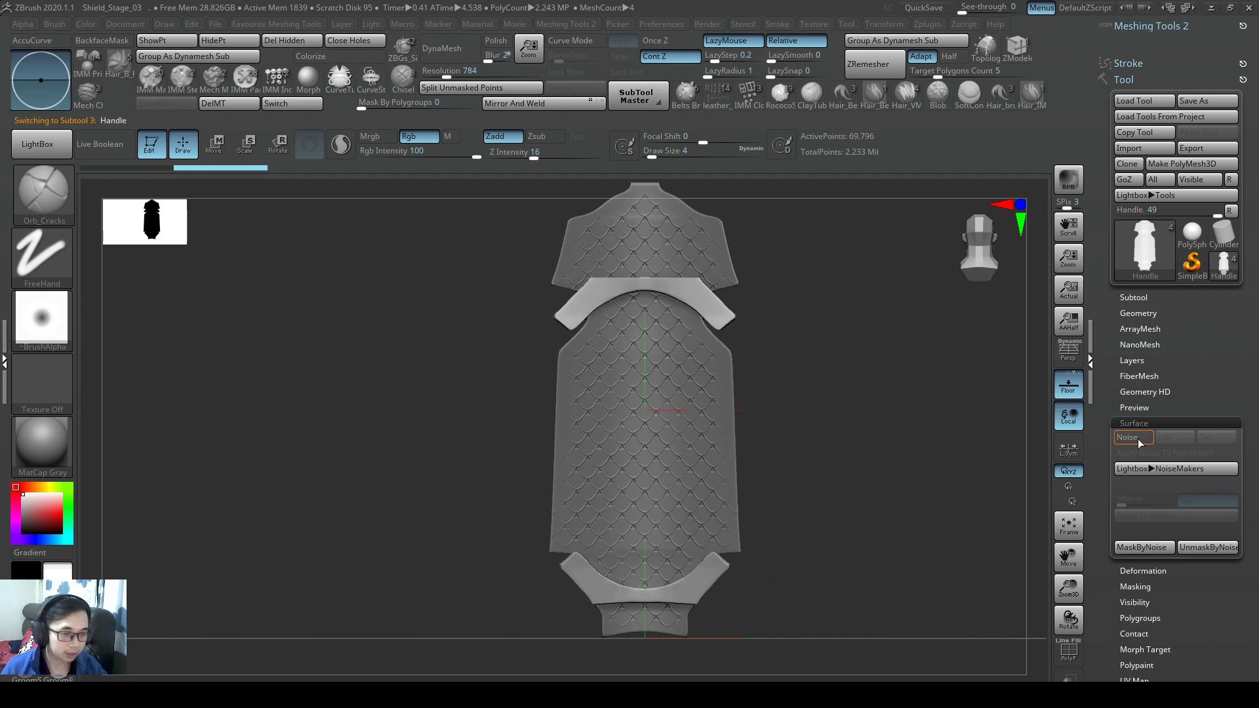
Start importing a noise alpha image and browse to the Import_other_Textures folder inside Temp_Wk4
{"action": "left_click", "coordinate": [703, 597]}
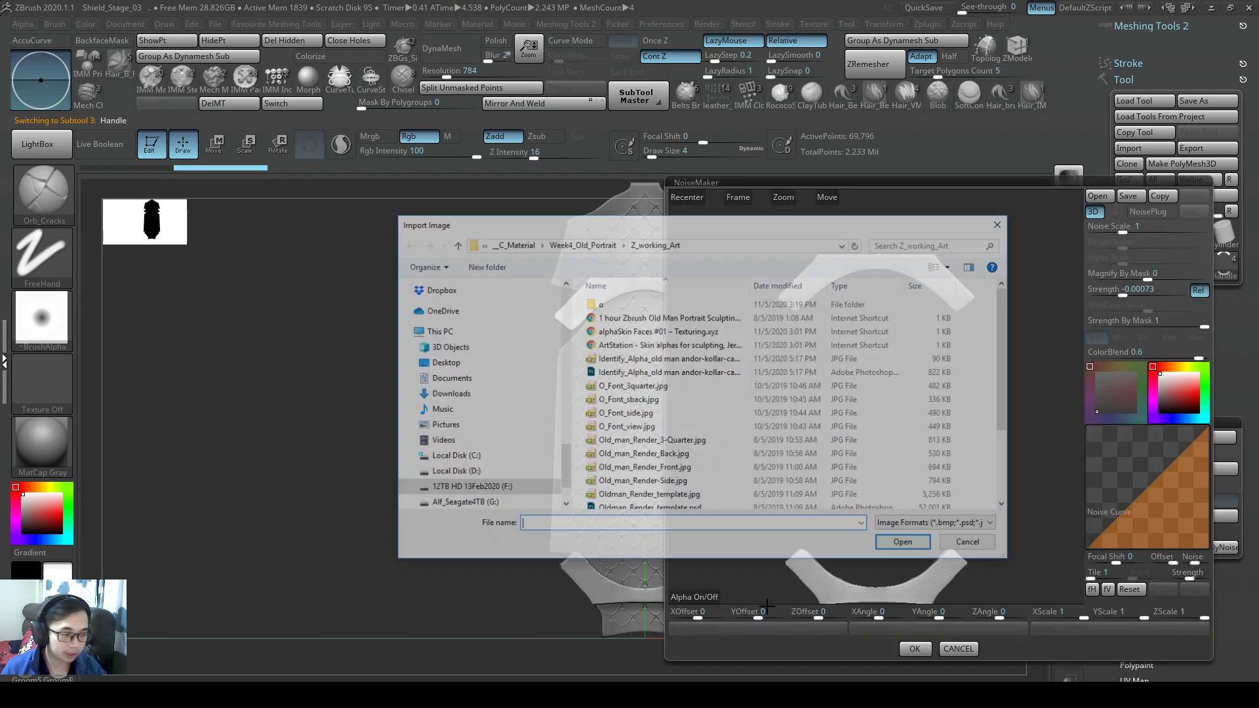
{"action": "left_click", "coordinate": [603, 246]}
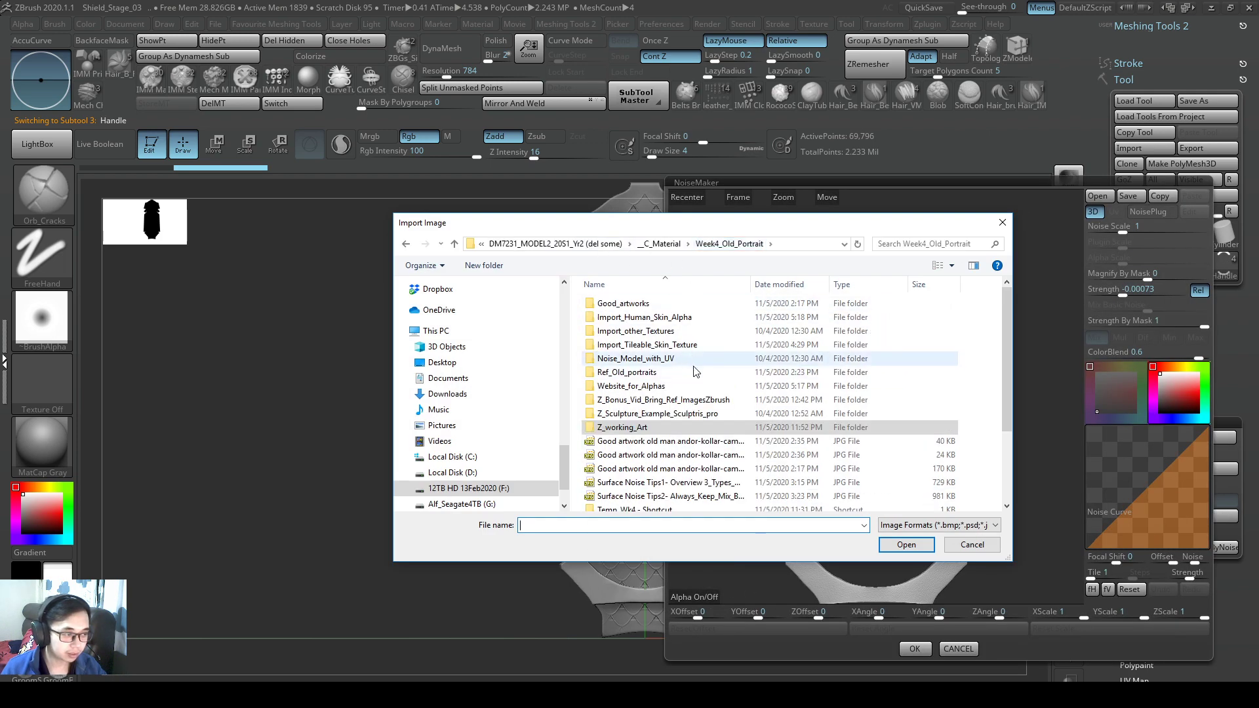
{"action": "scroll", "coordinate": [678, 419], "scroll_direction": "down", "scroll_amount": 1}
{"action": "double_click", "coordinate": [677, 408]}
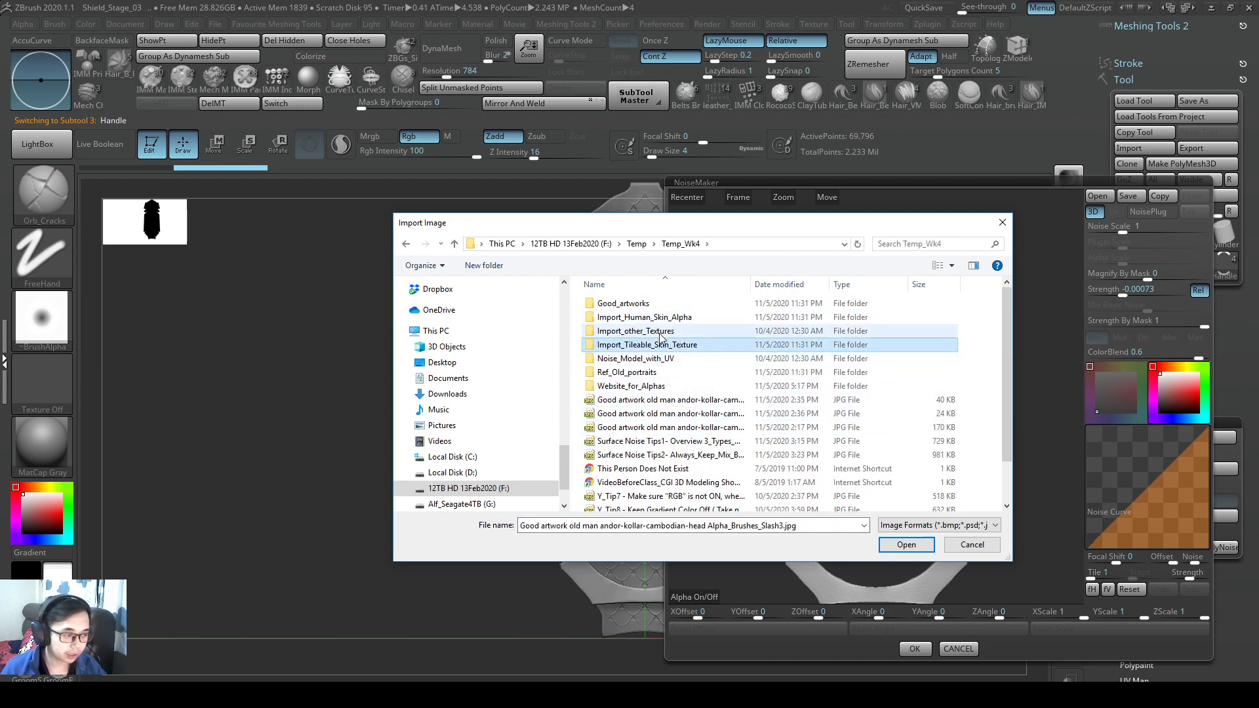
{"action": "left_click", "coordinate": [666, 331]}
{"action": "left_click", "coordinate": [735, 345]}
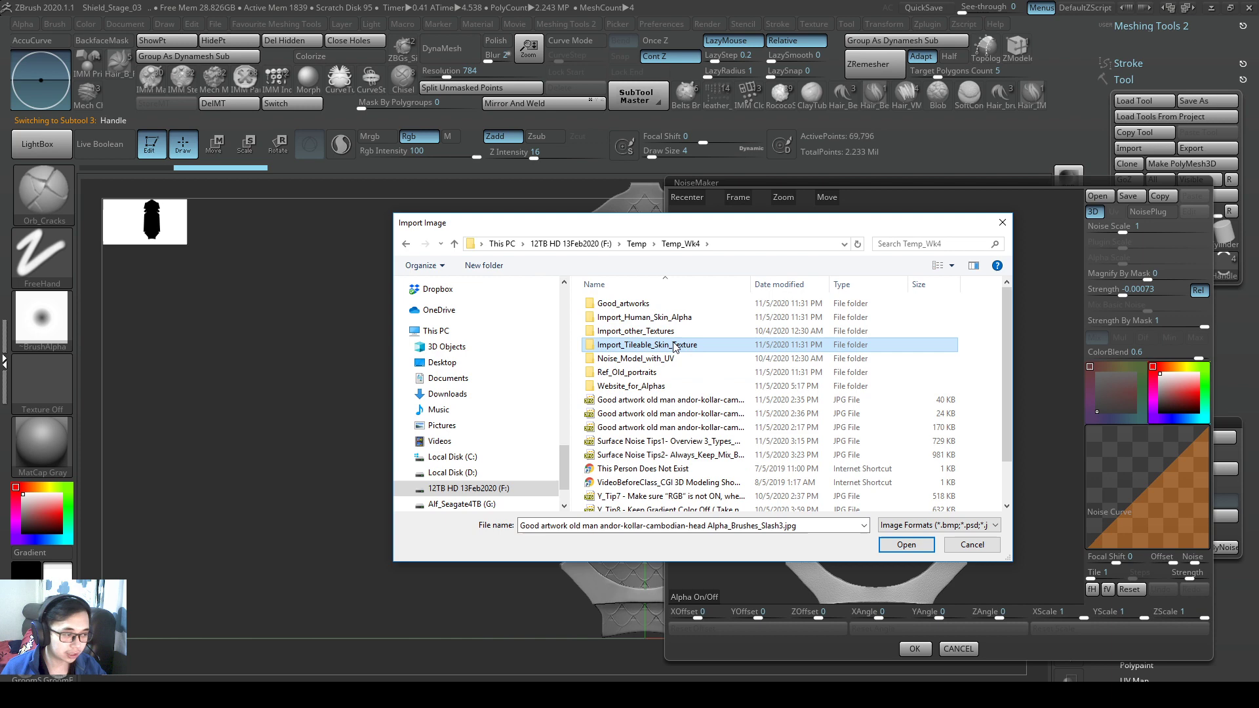
{"action": "left_click", "coordinate": [753, 334]}
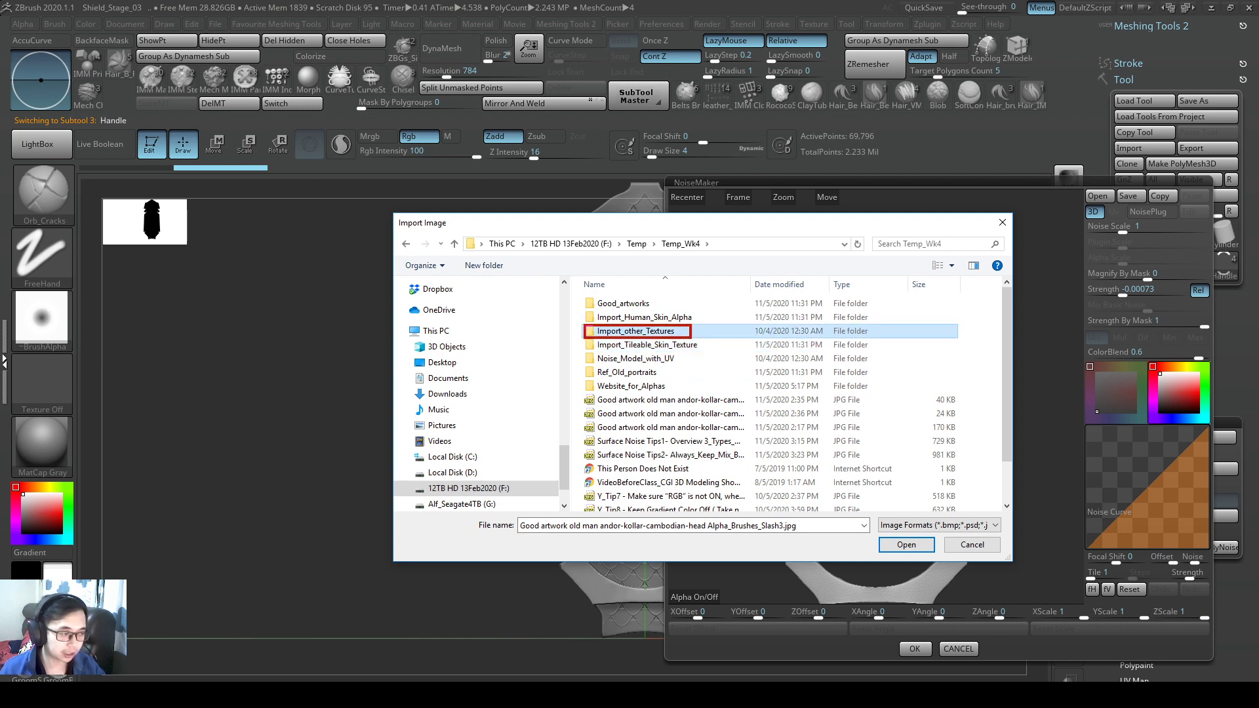
{"action": "double_click", "coordinate": [707, 331]}
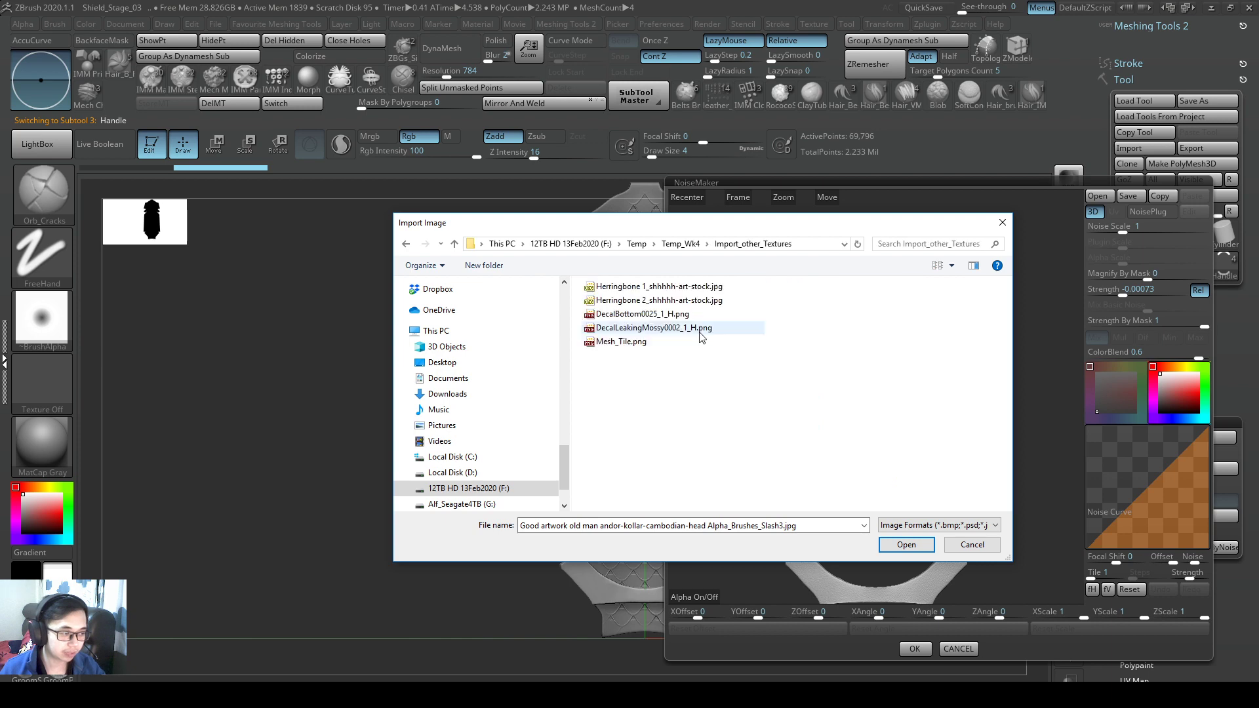
Load Herringbone 1_shhhhh-art-stock.jpg as the noise alpha
{"action": "left_click", "coordinate": [656, 314]}
{"action": "left_click", "coordinate": [658, 329]}
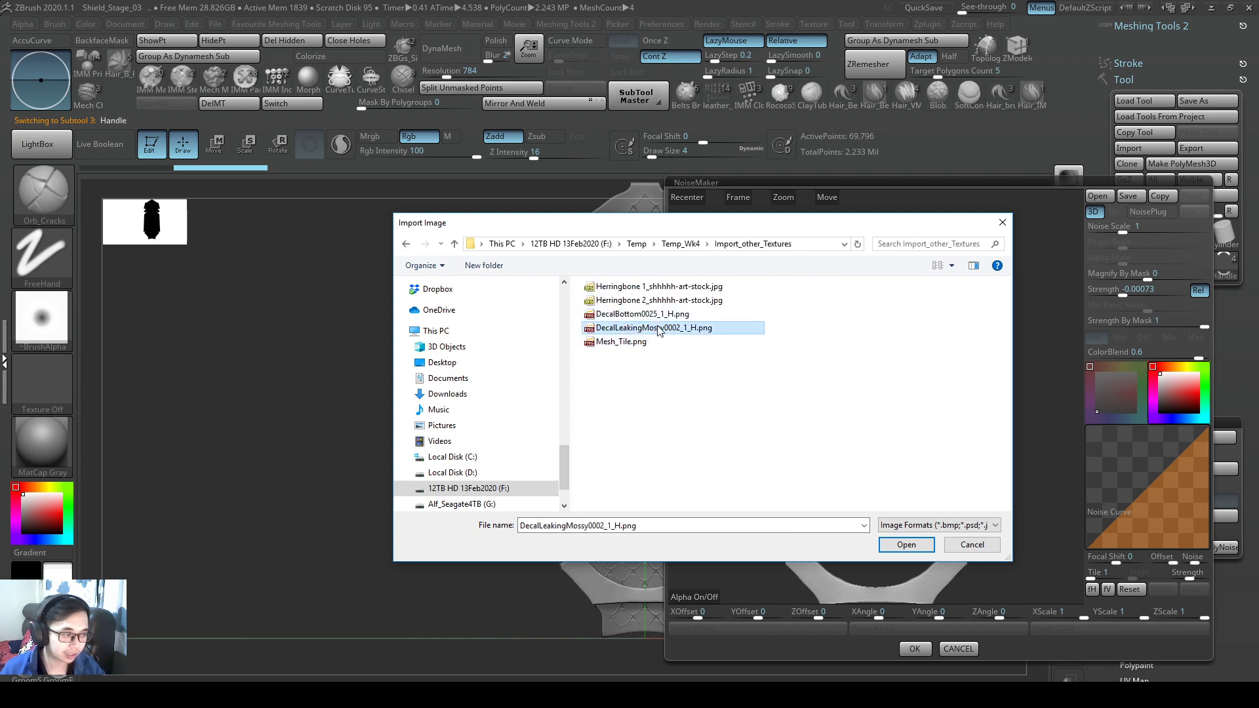
{"action": "left_click", "coordinate": [641, 342]}
{"action": "left_click", "coordinate": [658, 315]}
{"action": "left_click", "coordinate": [664, 302]}
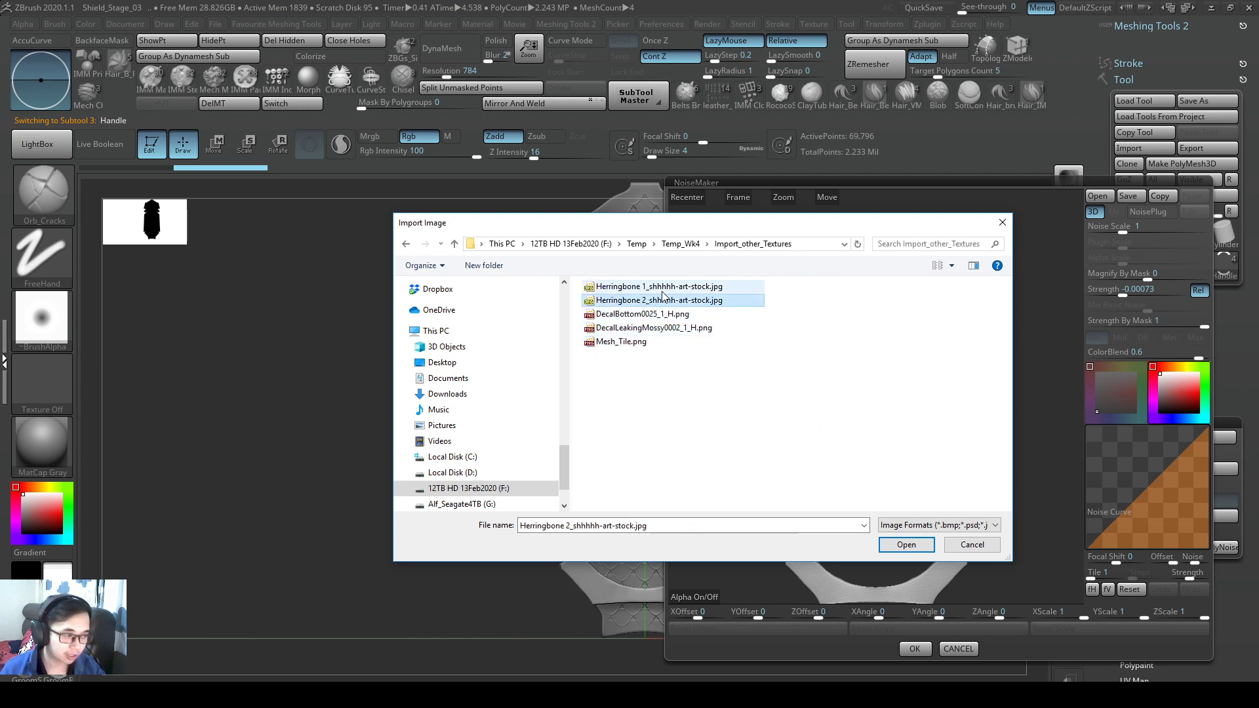
{"action": "left_click", "coordinate": [666, 291]}
{"action": "left_click", "coordinate": [680, 304]}
{"action": "left_click", "coordinate": [692, 291]}
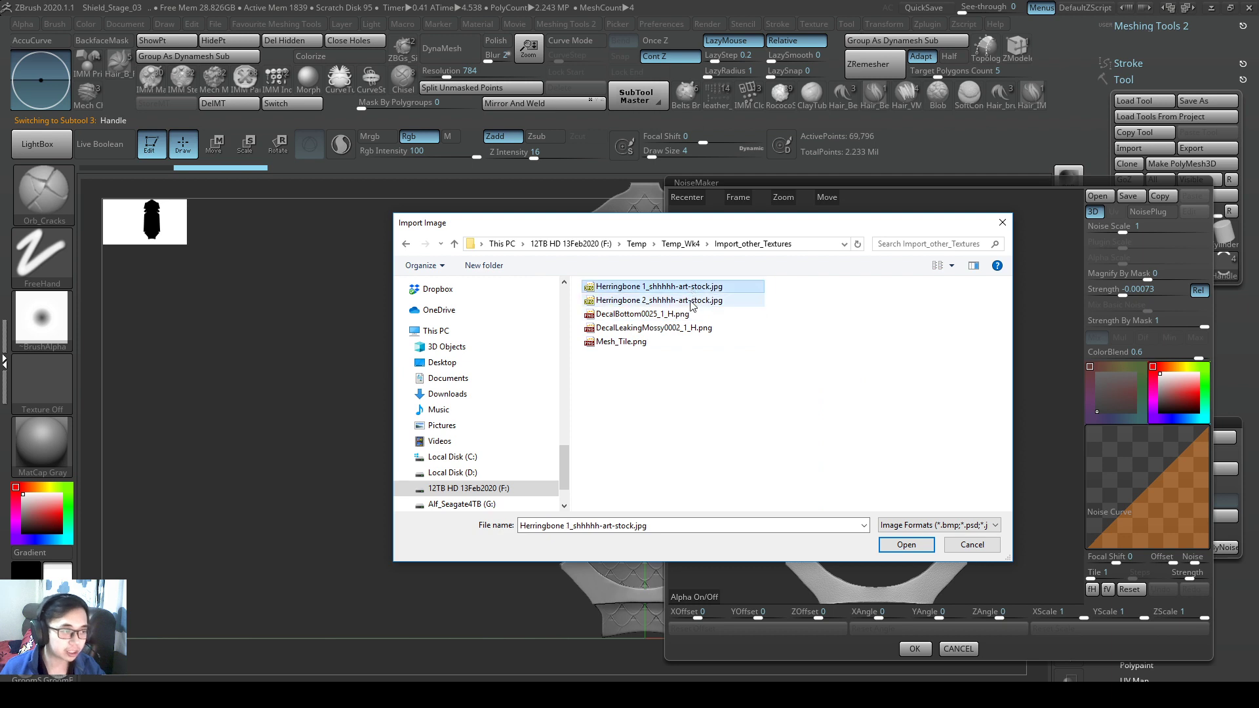
{"action": "left_click", "coordinate": [689, 303]}
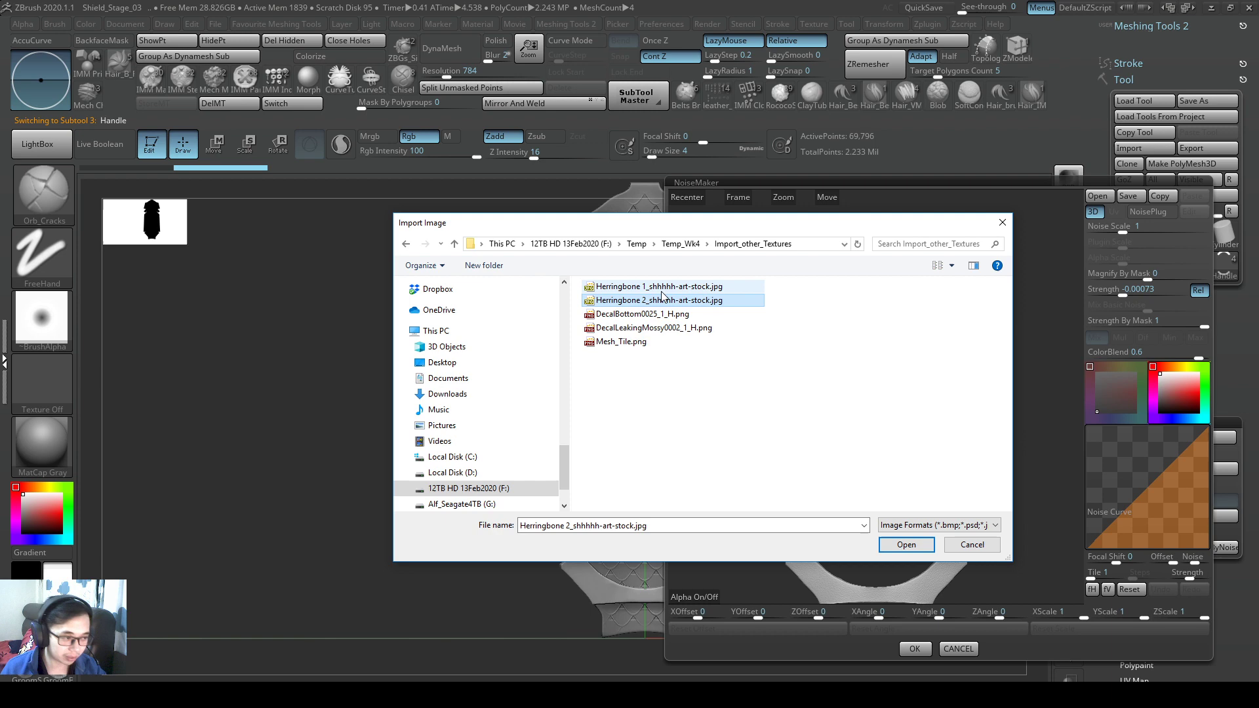
{"action": "double_click", "coordinate": [661, 292]}
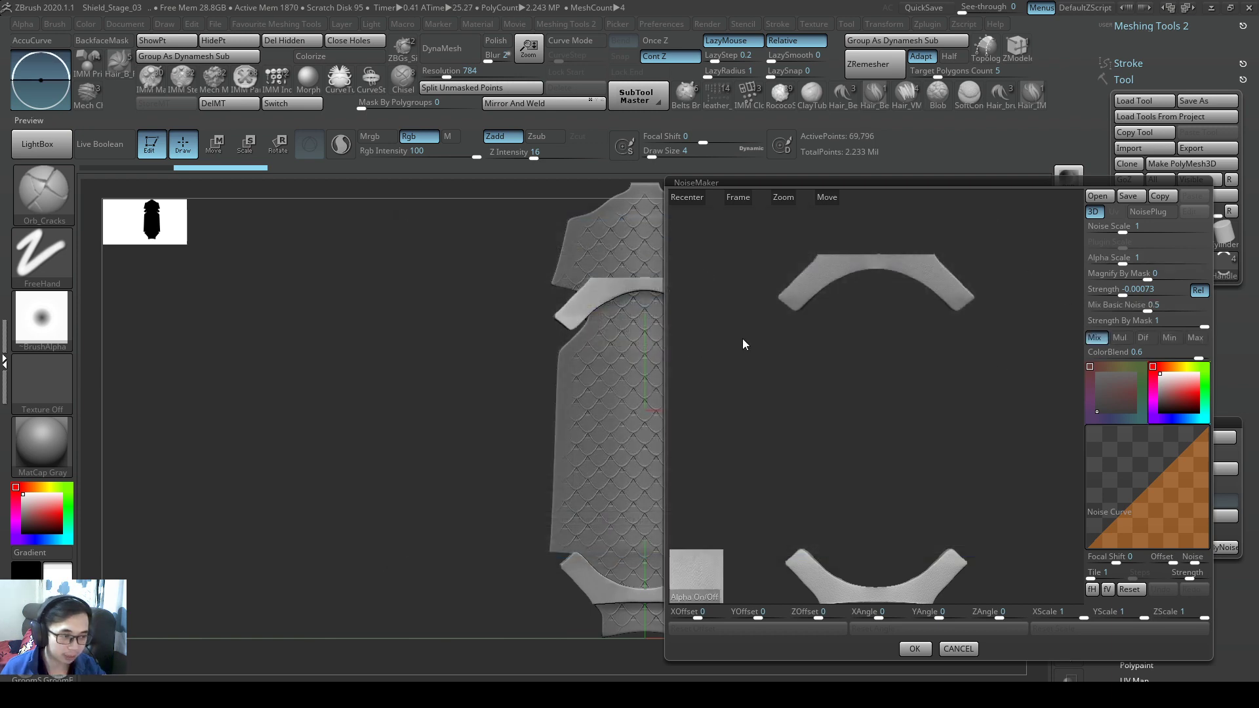
Set Mix Basic Noise to 0 and ColorBlend to 0 for the surface noise
{"action": "left_click", "coordinate": [1139, 305]}
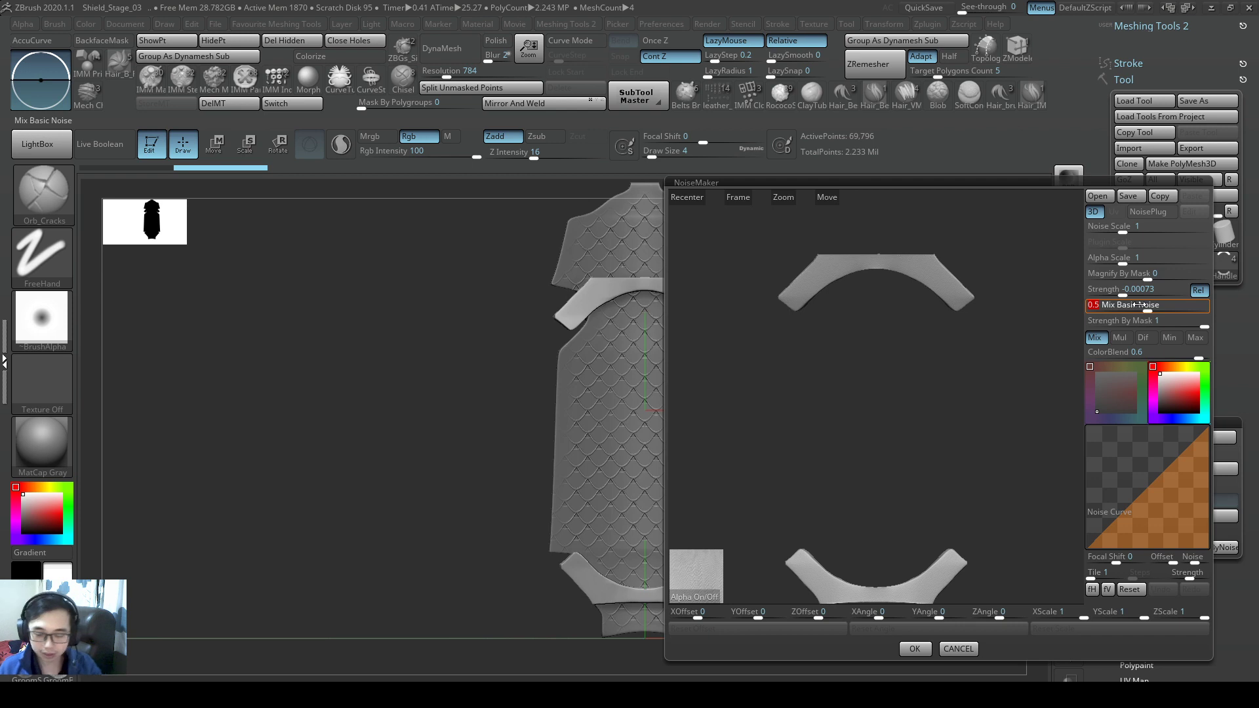
{"action": "type", "text": "0"}
{"action": "key", "text": "Return"}
{"action": "left_click", "coordinate": [1148, 354]}
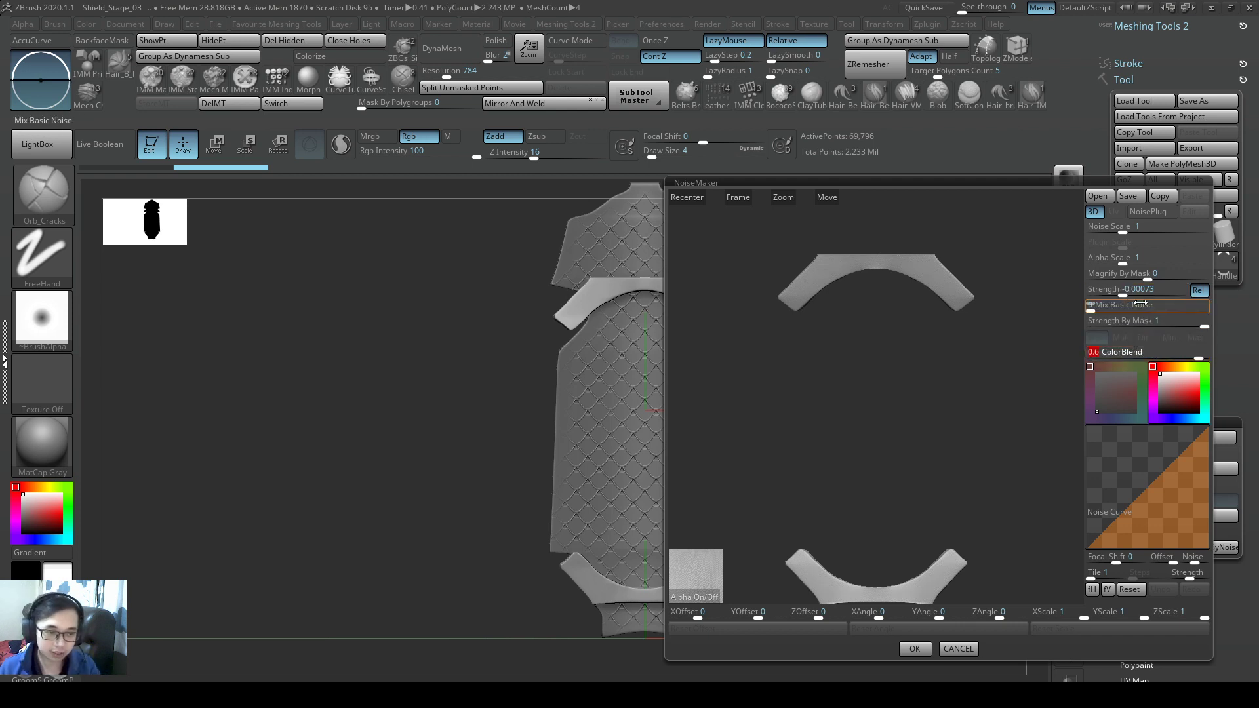
{"action": "type", "text": "0"}
{"action": "key", "text": "Return"}
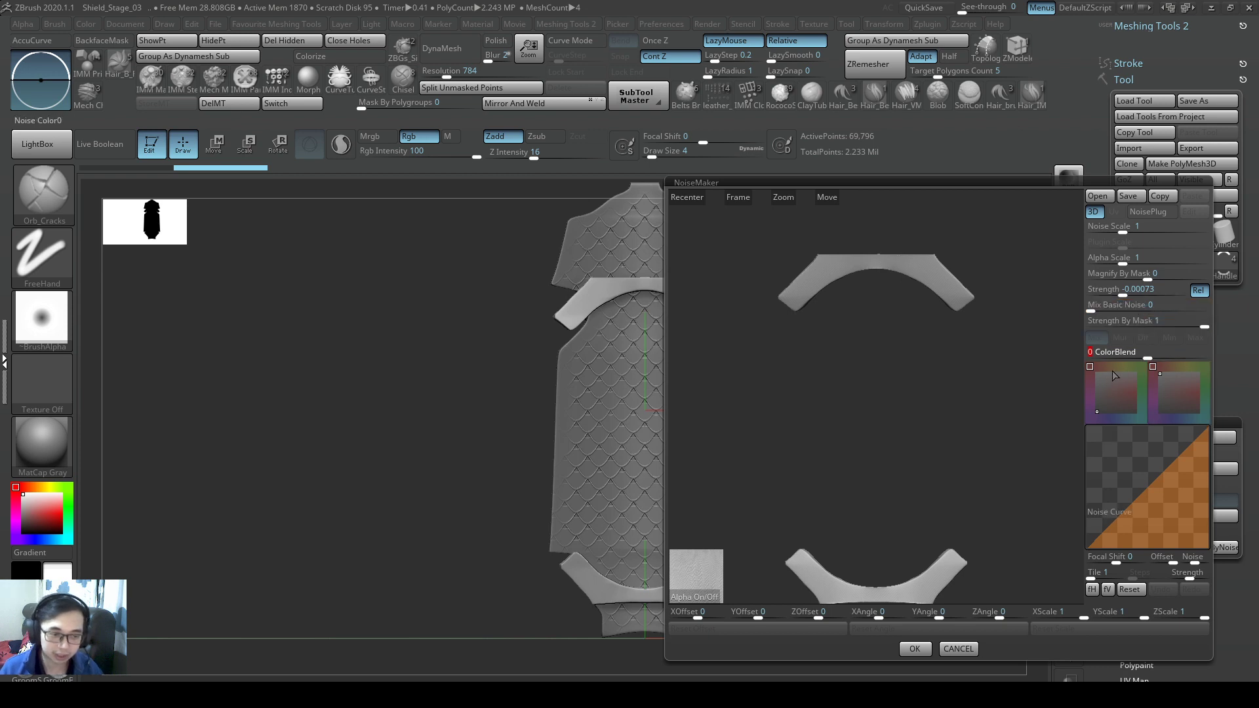
Set the noise Strength to 0.0408 and the Alpha Scale to 0.2226
{"action": "left_click", "coordinate": [1138, 290]}
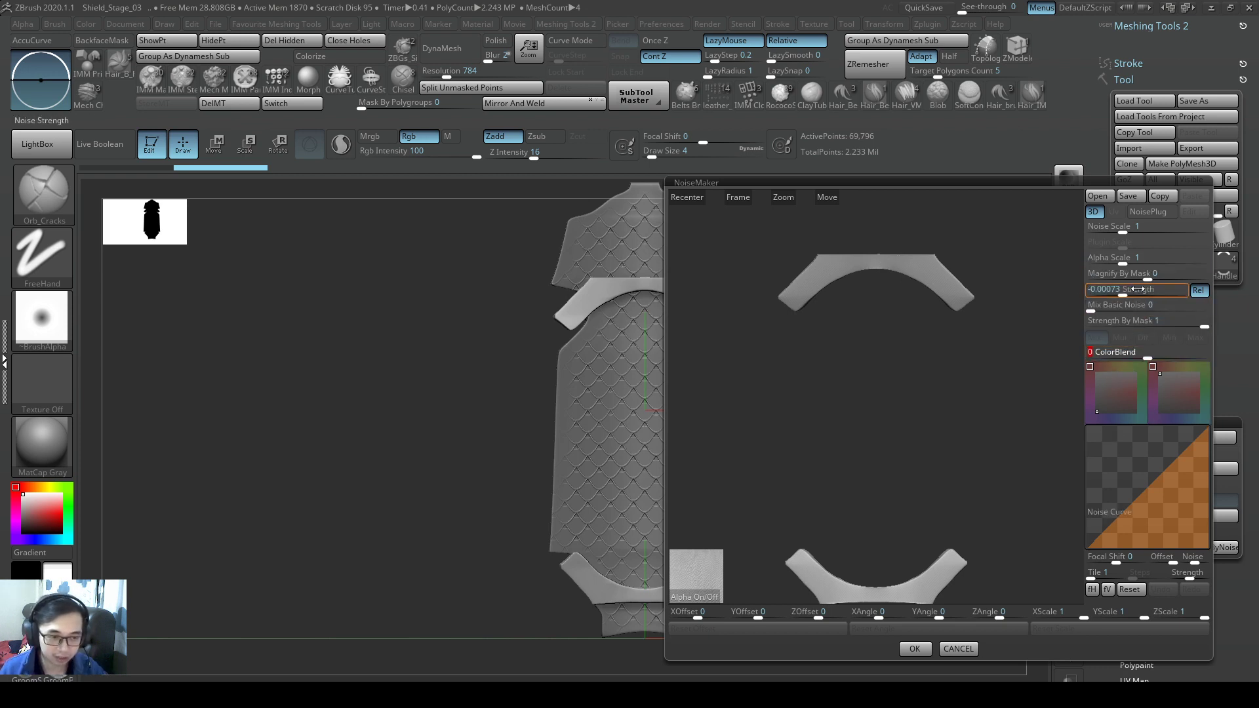
{"action": "mouse_move", "coordinate": [1130, 289]}
{"action": "left_mouse_down"}
{"action": "mouse_move", "coordinate": [1160, 291]}
{"action": "mouse_move", "coordinate": [1115, 261]}
{"action": "mouse_move", "coordinate": [1166, 294]}
{"action": "left_mouse_up"}
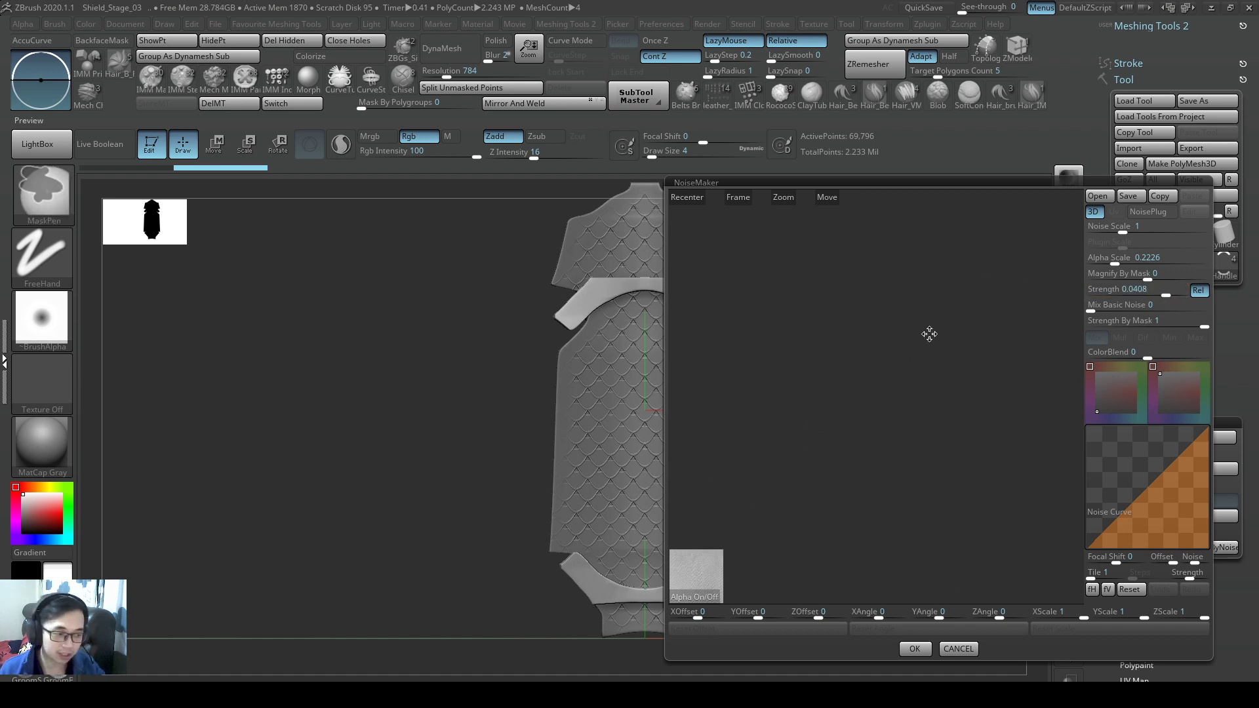
{"action": "key", "text": "ctrl"}
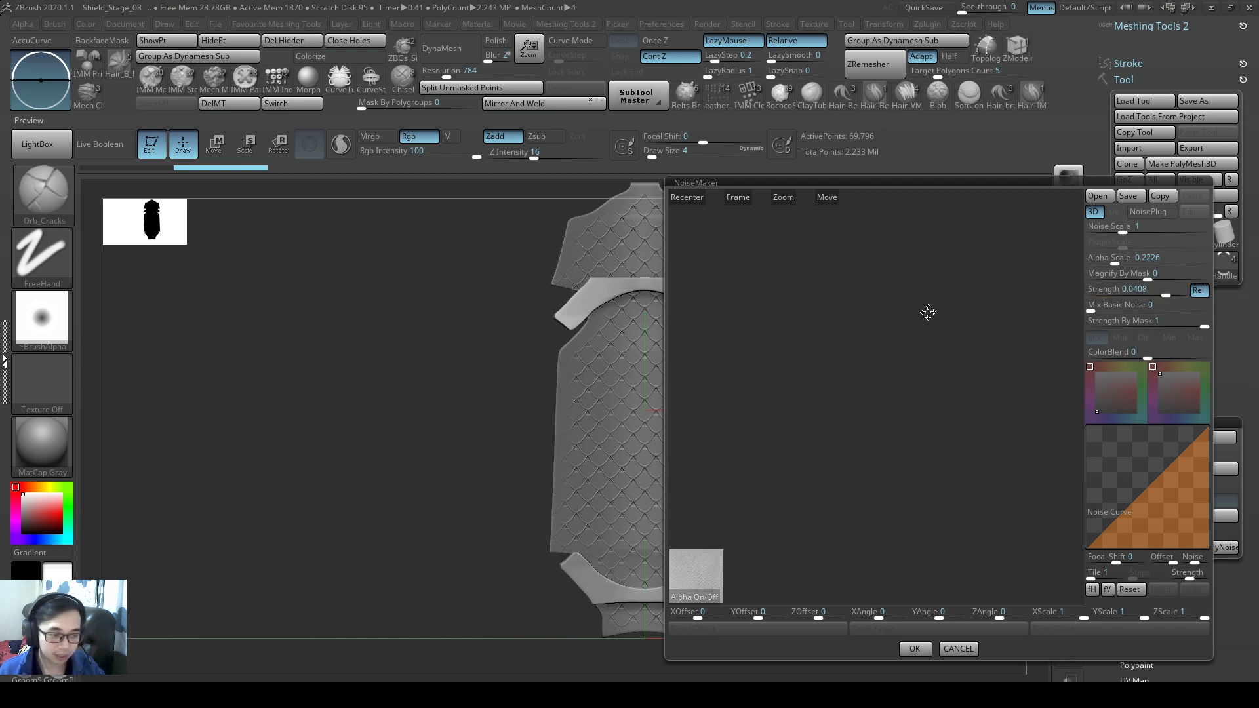
{"action": "left_click", "coordinate": [736, 197]}
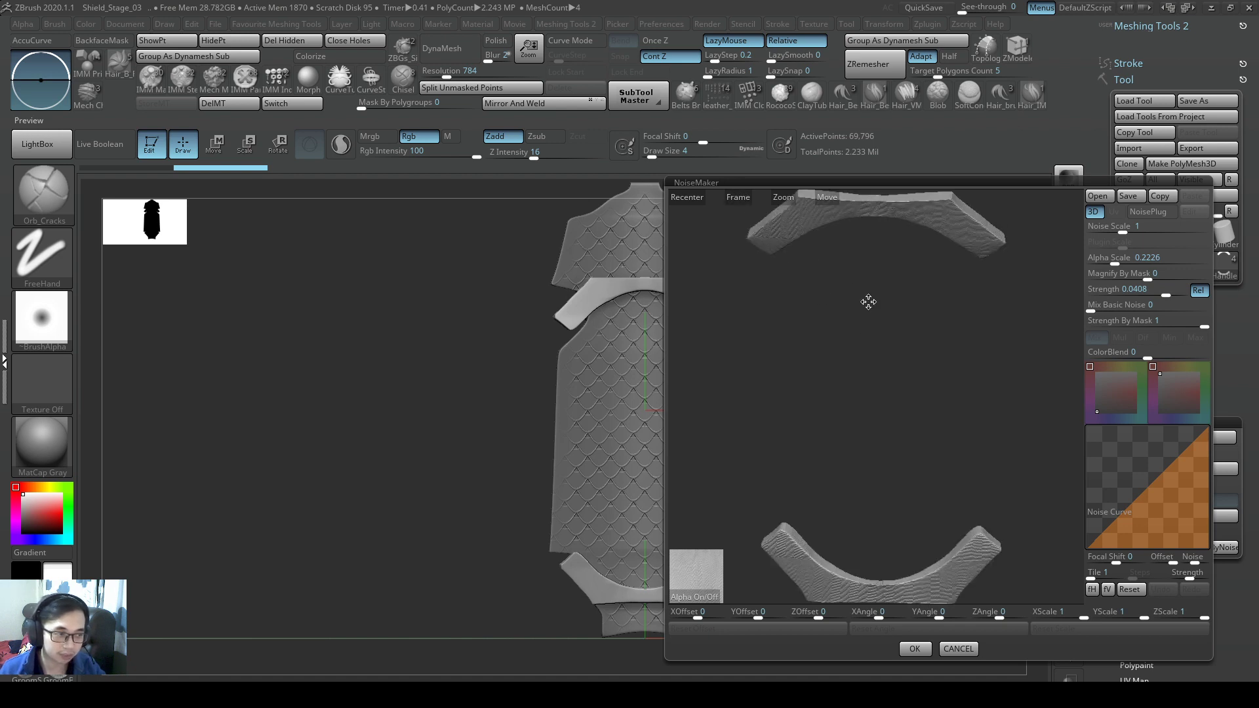
Examine the herringbone pattern on the front and side faces of the handle's upper arch in the noise preview
{"action": "left_click_drag", "start_coordinate": [882, 295], "coordinate": [1000, 346], "text": "alt"}
{"action": "left_click_drag", "start_coordinate": [785, 200], "coordinate": [846, 219]}
{"action": "left_click", "coordinate": [668, 193]}
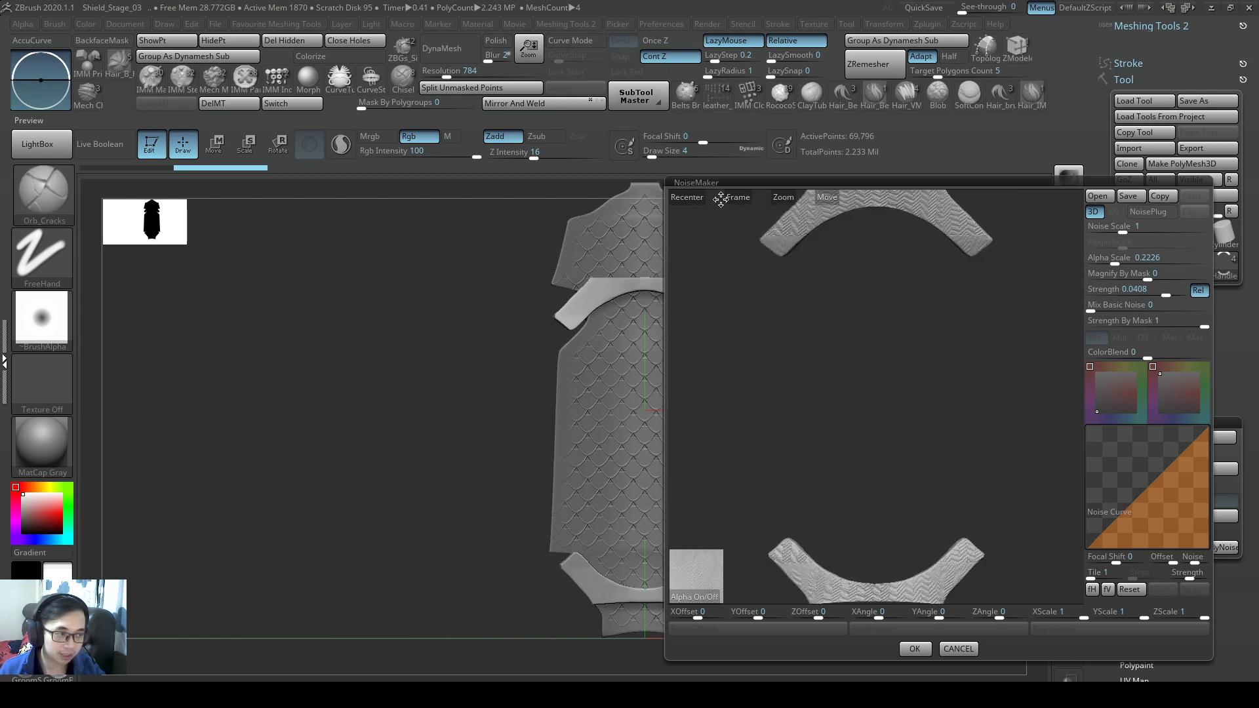
{"action": "left_click_drag", "start_coordinate": [787, 198], "coordinate": [624, 313]}
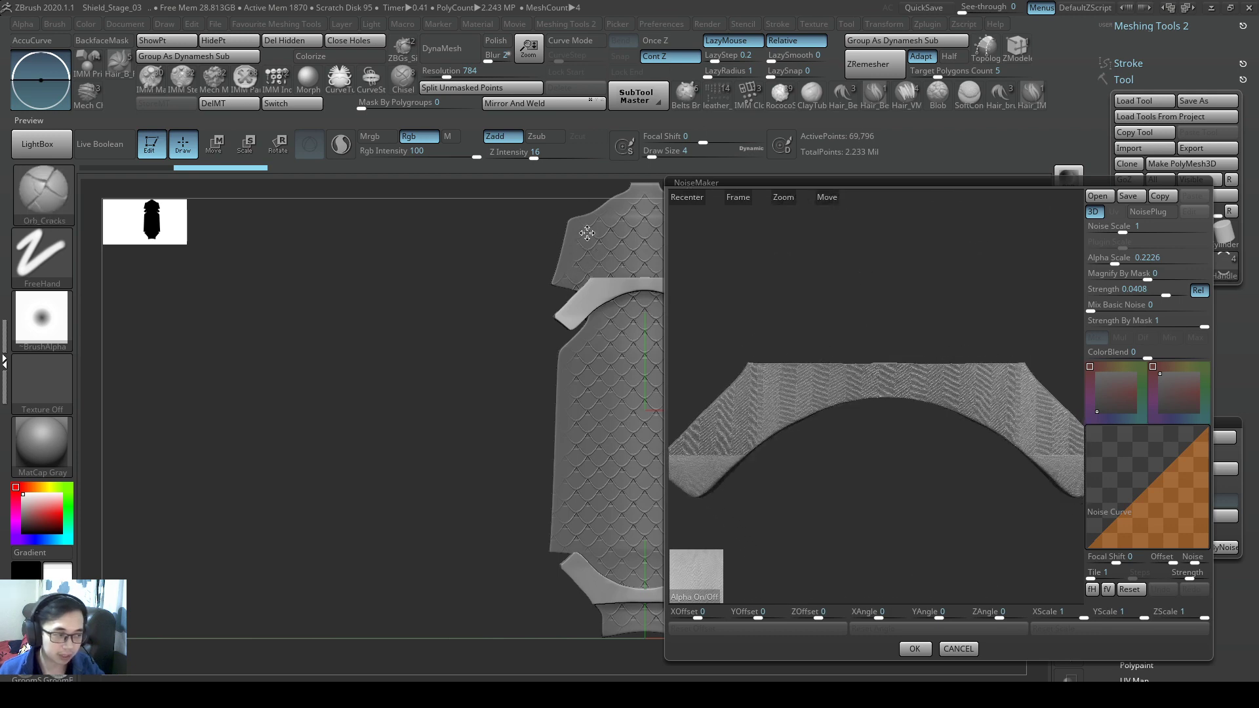
{"action": "key", "text": "ctrl"}
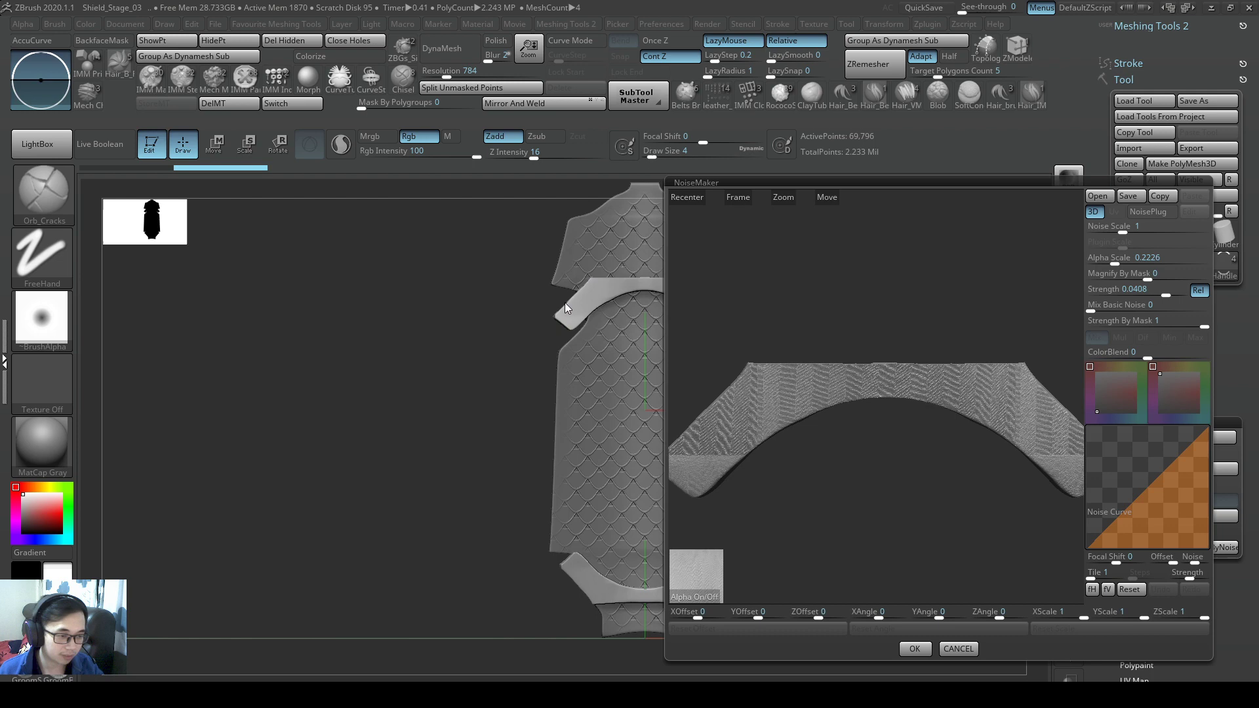
{"action": "mouse_move", "coordinate": [963, 399]}
{"action": "left_mouse_down"}
{"action": "mouse_move", "coordinate": [945, 426]}
{"action": "mouse_move", "coordinate": [793, 374]}
{"action": "mouse_move", "coordinate": [835, 332]}
{"action": "mouse_move", "coordinate": [899, 399]}
{"action": "mouse_move", "coordinate": [825, 322]}
{"action": "mouse_move", "coordinate": [900, 396]}
{"action": "mouse_move", "coordinate": [900, 422]}
{"action": "mouse_move", "coordinate": [924, 368]}
{"action": "left_mouse_up"}
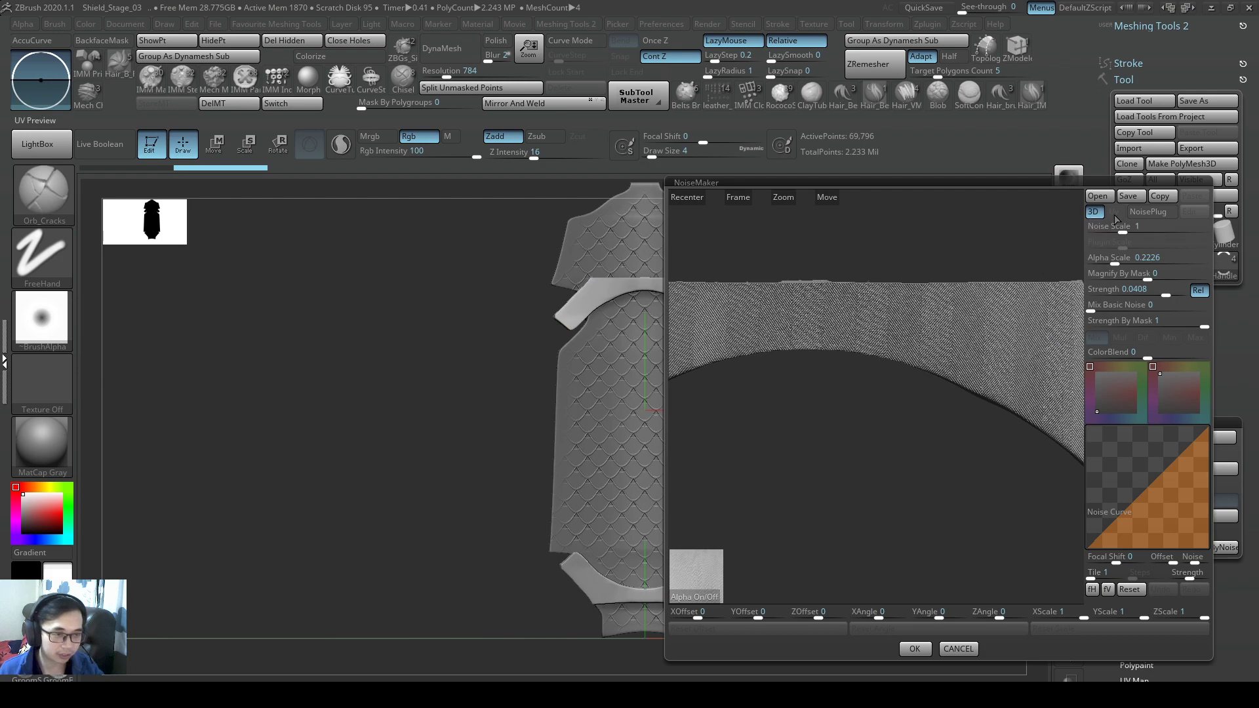
{"action": "mouse_move", "coordinate": [846, 318]}
{"action": "left_mouse_down"}
{"action": "mouse_move", "coordinate": [864, 340]}
{"action": "mouse_move", "coordinate": [881, 317]}
{"action": "mouse_move", "coordinate": [874, 341]}
{"action": "mouse_move", "coordinate": [1116, 469]}
{"action": "mouse_move", "coordinate": [1010, 349]}
{"action": "mouse_move", "coordinate": [912, 373]}
{"action": "mouse_move", "coordinate": [955, 350]}
{"action": "mouse_move", "coordinate": [922, 366]}
{"action": "mouse_move", "coordinate": [923, 378]}
{"action": "mouse_move", "coordinate": [869, 416]}
{"action": "mouse_move", "coordinate": [877, 393]}
{"action": "mouse_move", "coordinate": [933, 385]}
{"action": "mouse_move", "coordinate": [796, 328]}
{"action": "mouse_move", "coordinate": [852, 337]}
{"action": "mouse_move", "coordinate": [917, 433]}
{"action": "mouse_move", "coordinate": [925, 416]}
{"action": "mouse_move", "coordinate": [922, 430]}
{"action": "mouse_move", "coordinate": [984, 440]}
{"action": "mouse_move", "coordinate": [955, 368]}
{"action": "mouse_move", "coordinate": [977, 368]}
{"action": "mouse_move", "coordinate": [947, 369]}
{"action": "mouse_move", "coordinate": [997, 380]}
{"action": "left_mouse_up"}
{"action": "mouse_move", "coordinate": [904, 411]}
{"action": "left_mouse_down"}
{"action": "mouse_move", "coordinate": [1006, 400]}
{"action": "mouse_move", "coordinate": [879, 415]}
{"action": "mouse_move", "coordinate": [870, 404]}
{"action": "left_mouse_up"}
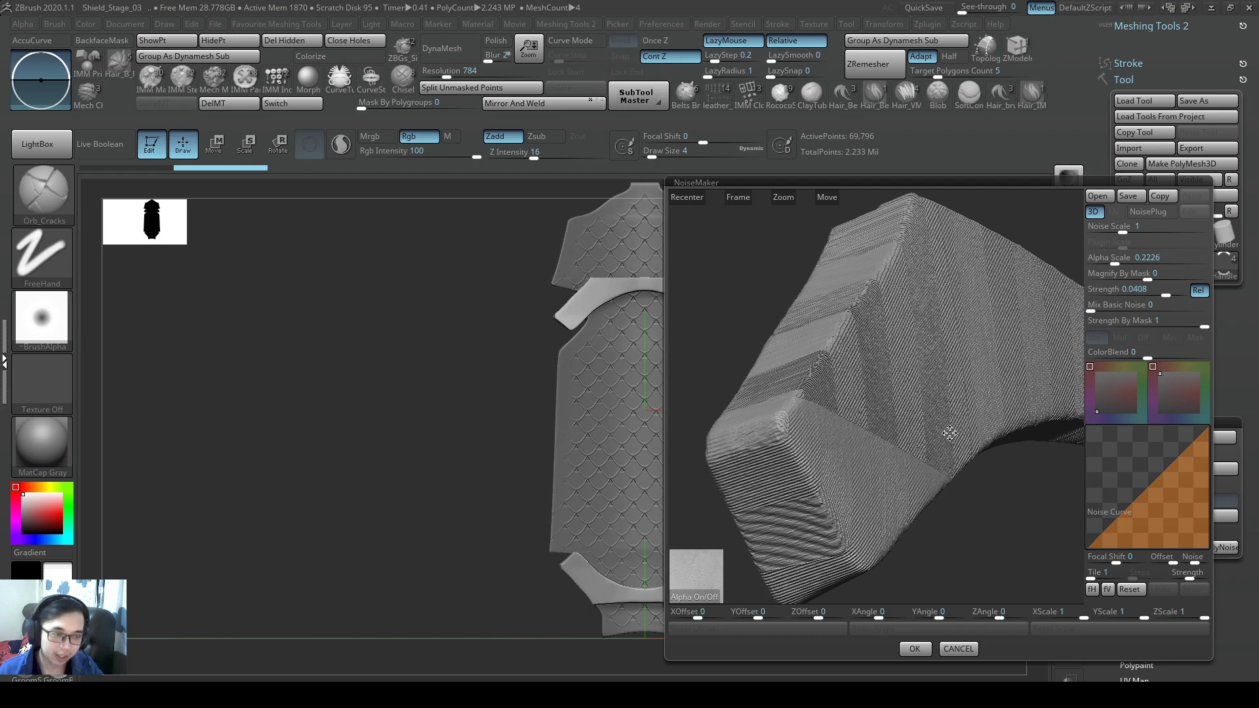
{"action": "mouse_move", "coordinate": [937, 431]}
{"action": "left_mouse_down"}
{"action": "mouse_move", "coordinate": [938, 419]}
{"action": "mouse_move", "coordinate": [943, 431]}
{"action": "left_mouse_up"}
{"action": "left_click_drag", "start_coordinate": [982, 389], "coordinate": [846, 340]}
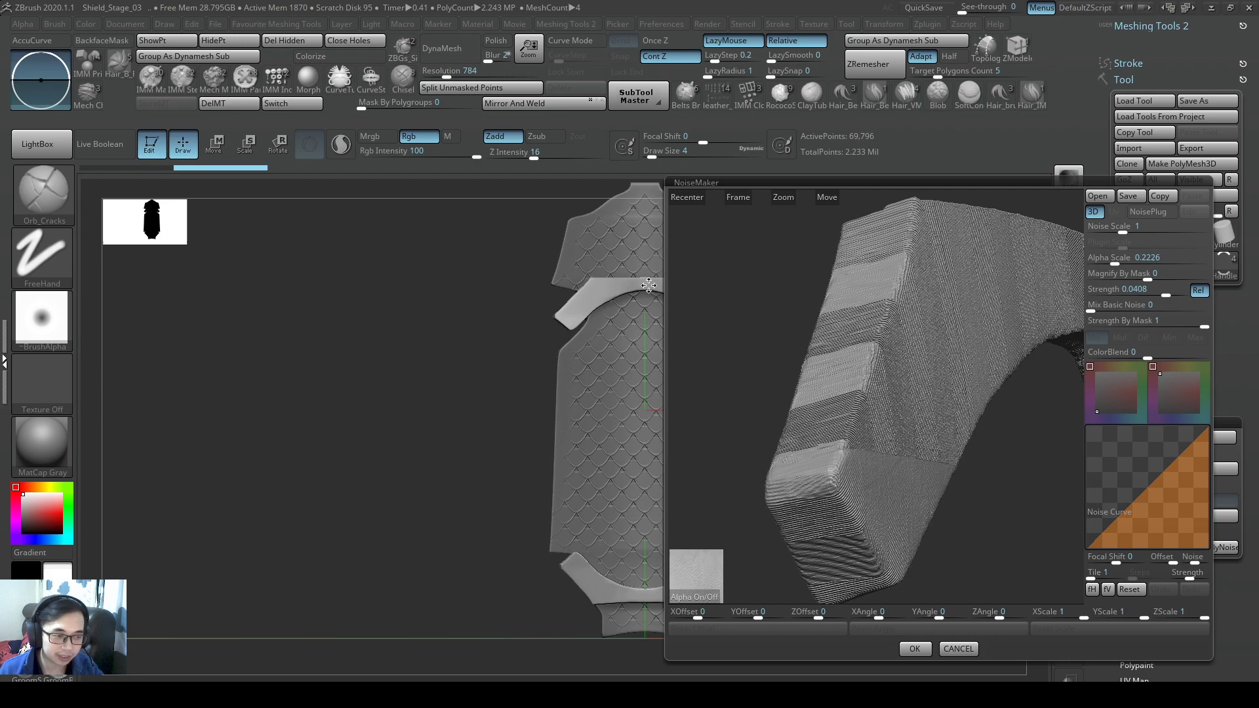
Raise the noise Alpha Scale to about 0.59 to enlarge the herringbone pattern on the handle
{"action": "left_click_drag", "start_coordinate": [929, 335], "coordinate": [967, 371]}
{"action": "left_click_drag", "start_coordinate": [1141, 260], "coordinate": [1120, 260]}
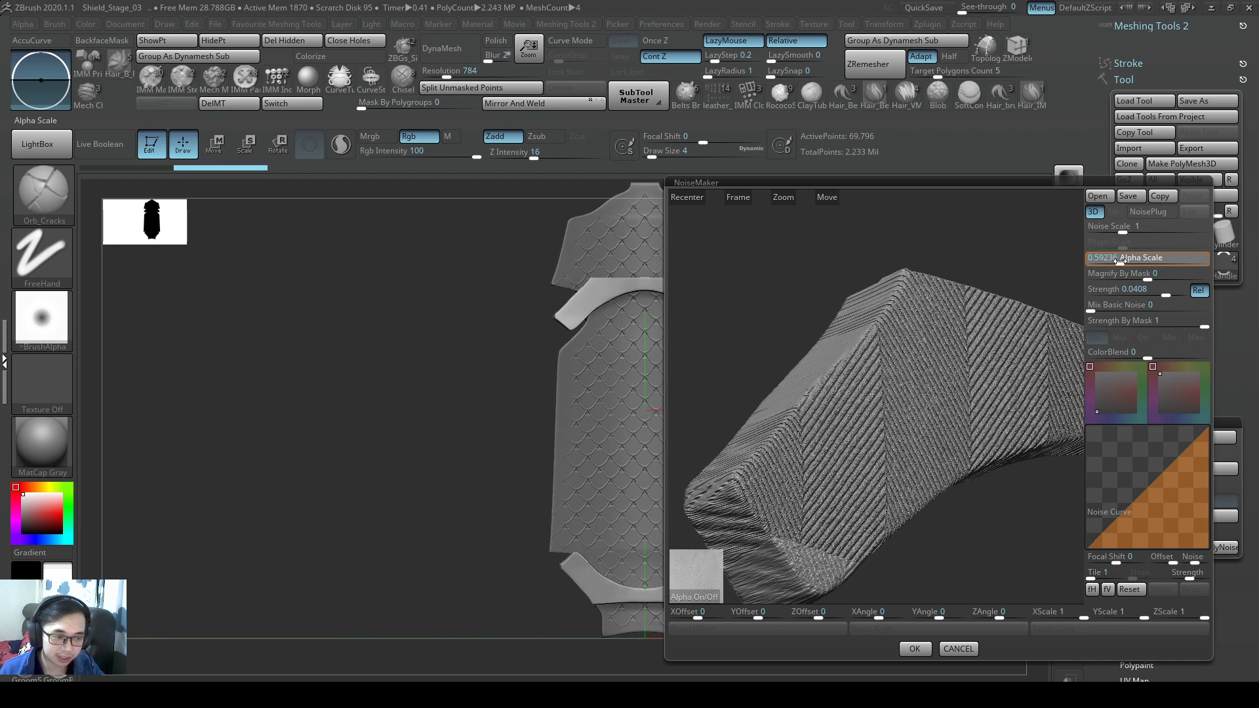
{"action": "left_click_drag", "start_coordinate": [1120, 261], "coordinate": [1120, 261]}
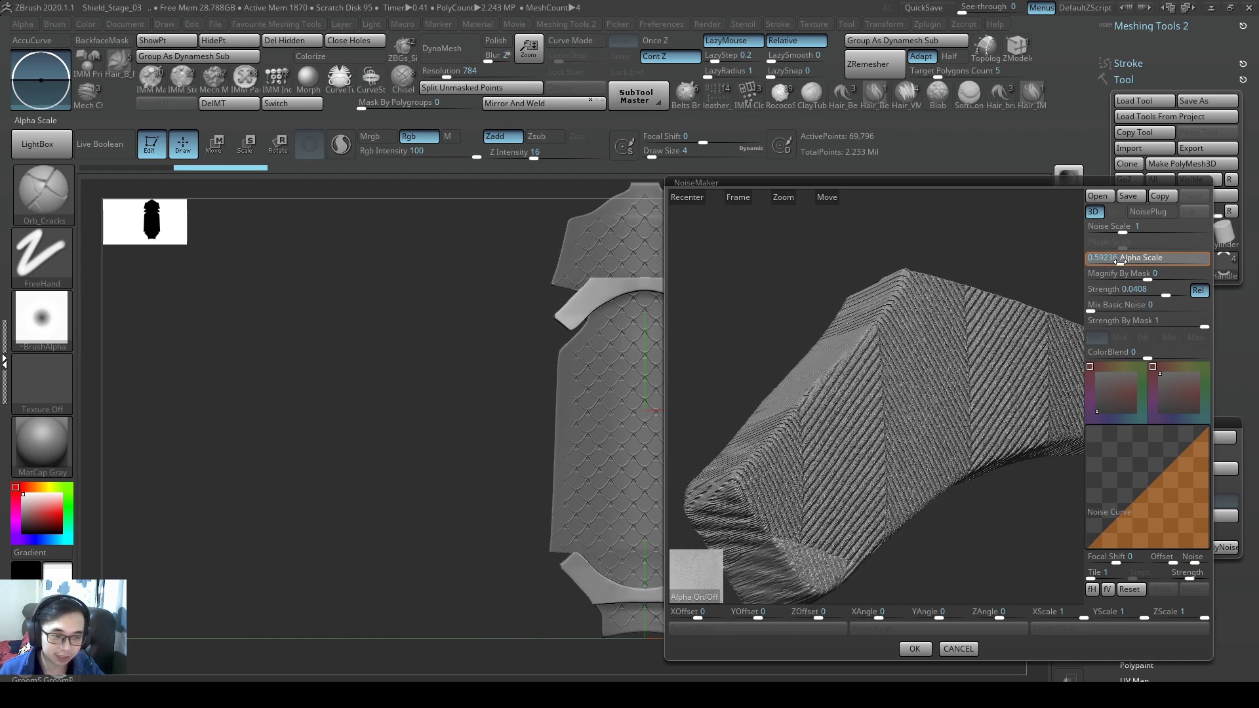
Accept the surface noise settings and check the herringbone pattern on the handle's upper arch
{"action": "left_click", "coordinate": [915, 649]}
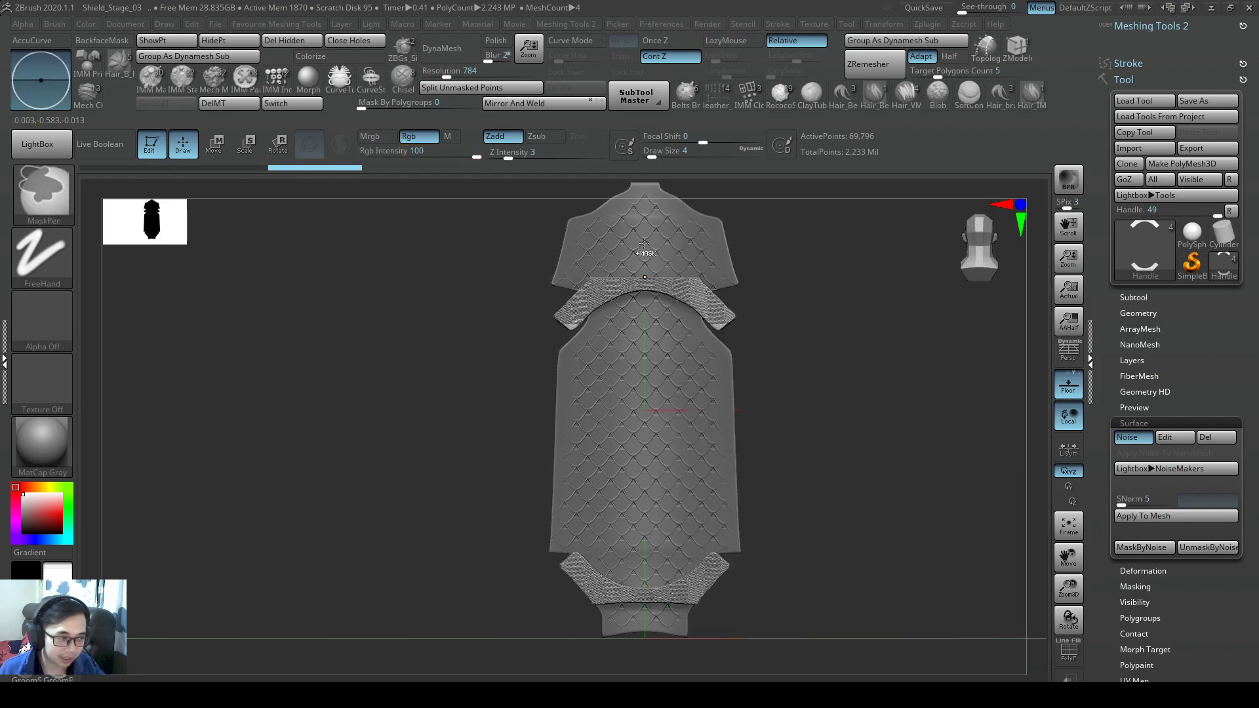
{"action": "right_click_drag", "start_coordinate": [646, 253], "coordinate": [787, 286], "text": "ctrl"}
{"action": "right_click_drag", "start_coordinate": [650, 296], "coordinate": [452, 177]}
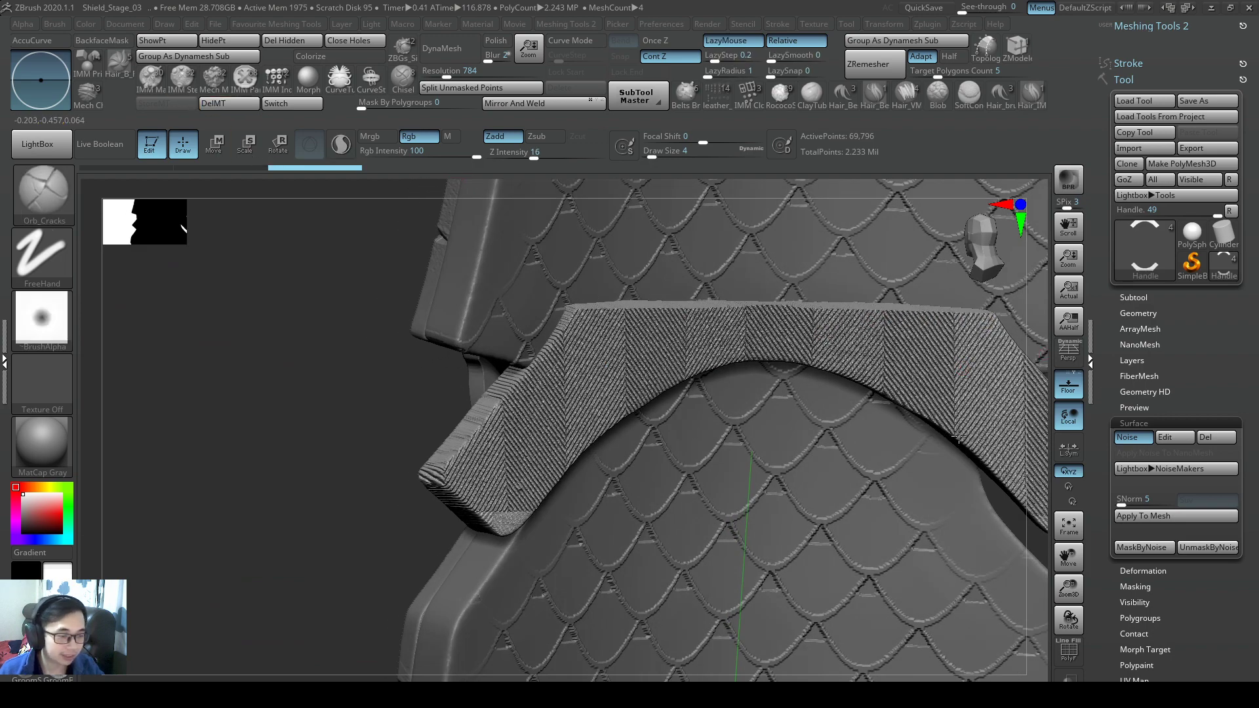
{"action": "right_click_drag", "start_coordinate": [958, 435], "coordinate": [1002, 441]}
Try to apply the surface noise to the handle mesh at its current density
{"action": "left_click", "coordinate": [1160, 518]}
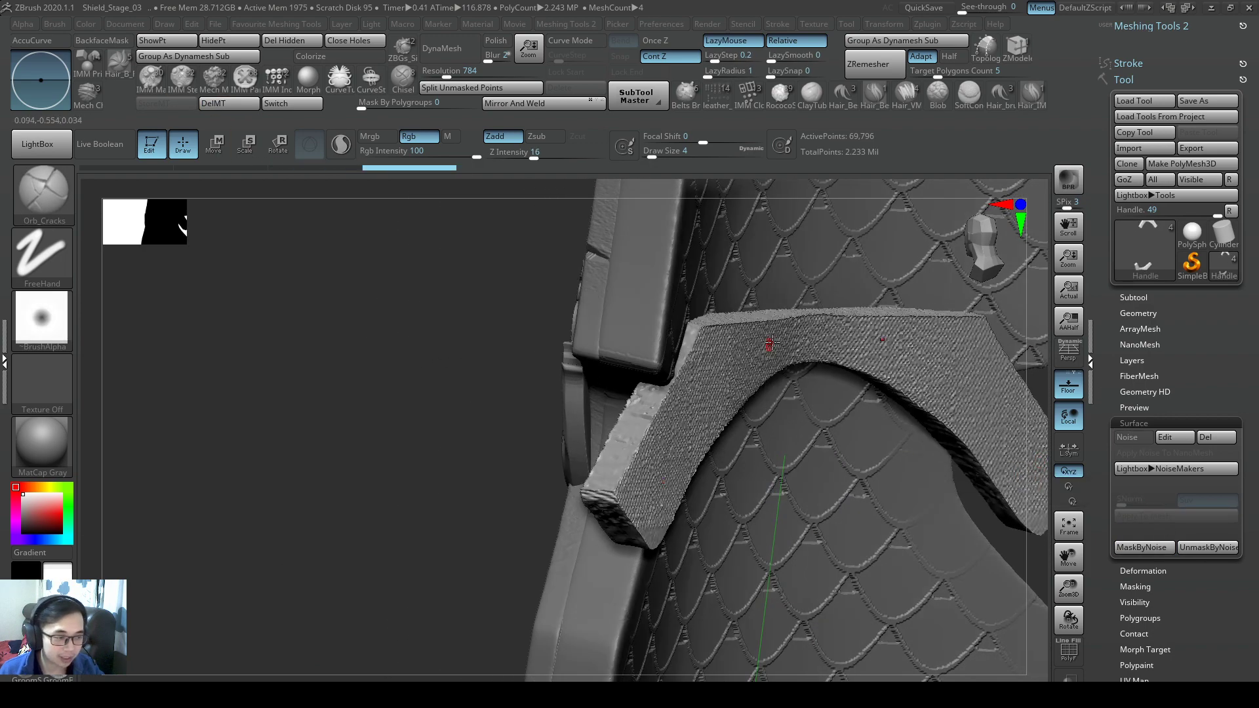
{"action": "right_click_drag", "start_coordinate": [781, 372], "coordinate": [764, 397]}
{"action": "mouse_move", "coordinate": [764, 397]}
{"action": "right_mouse_down", "text": "ctrl"}
{"action": "mouse_move", "coordinate": [753, 453]}
{"action": "mouse_move", "coordinate": [702, 407]}
{"action": "mouse_move", "coordinate": [744, 393]}
{"action": "mouse_move", "coordinate": [733, 412]}
{"action": "mouse_move", "coordinate": [720, 289]}
{"action": "mouse_move", "coordinate": [742, 394]}
{"action": "mouse_move", "coordinate": [731, 401]}
{"action": "right_mouse_up", "text": "ctrl"}
{"action": "key", "text": "ctrl+z"}
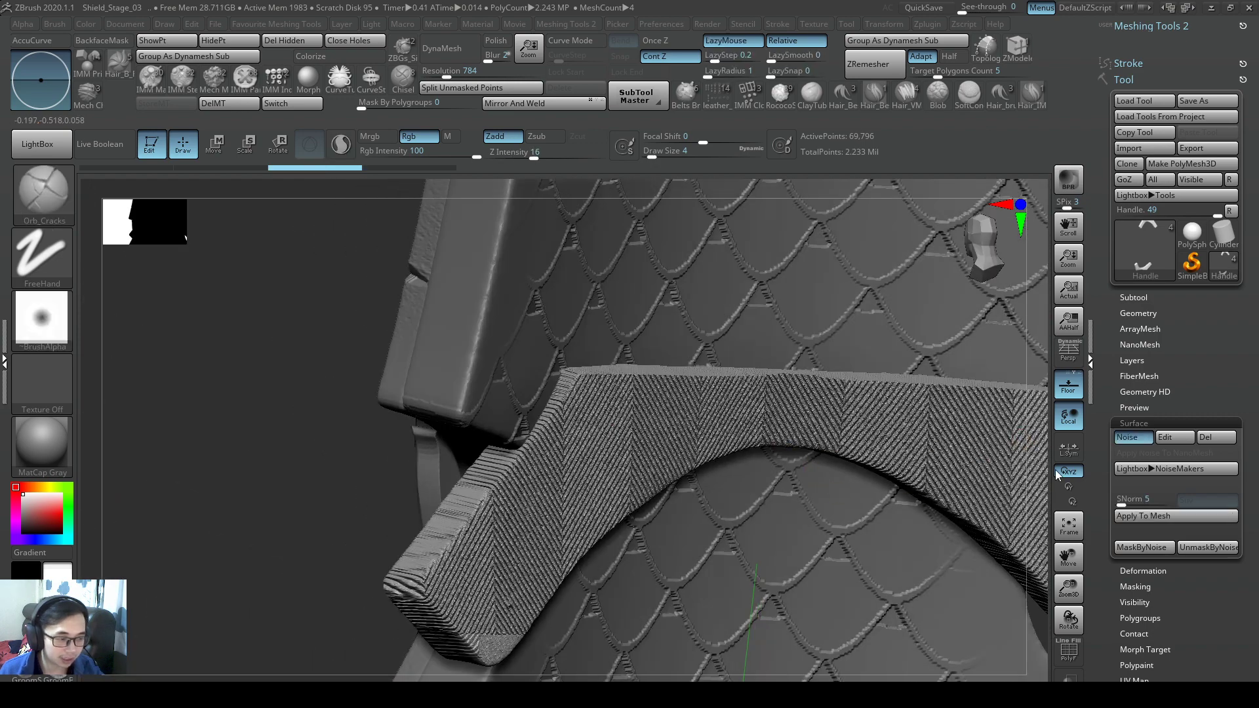
Turn off the handle's surface noise and show the subtool list
{"action": "left_click", "coordinate": [1129, 441]}
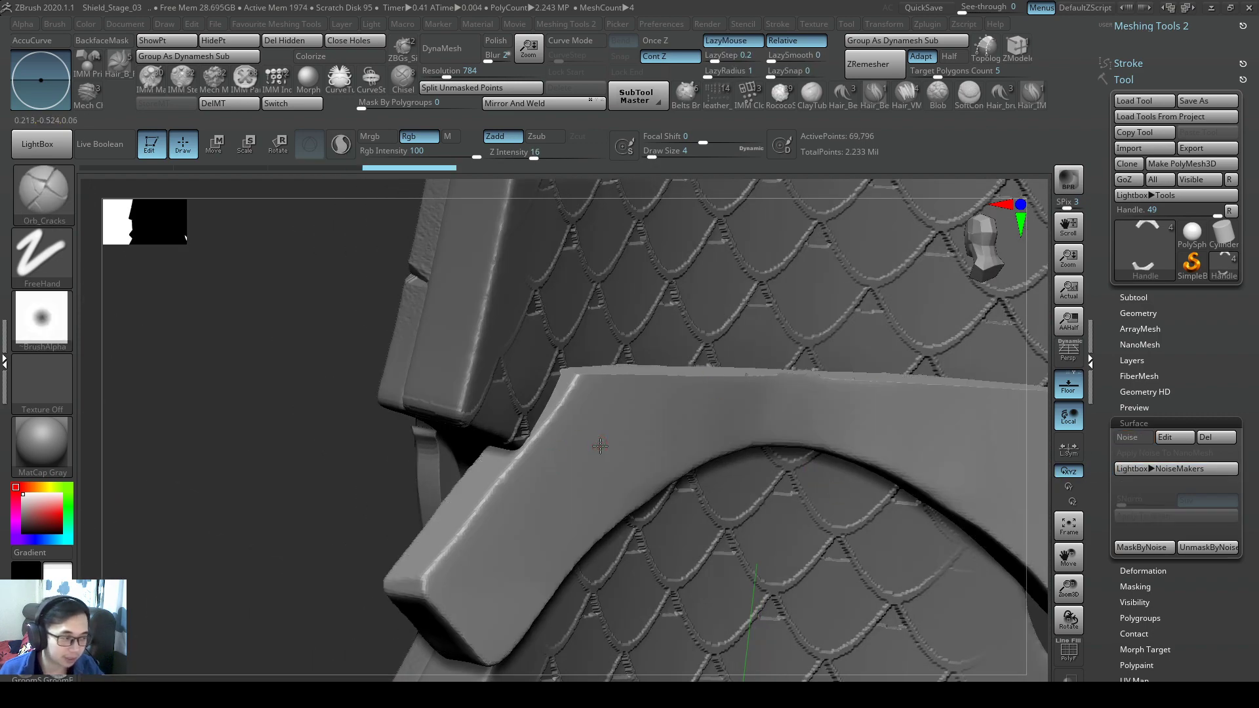
{"action": "left_click", "coordinate": [1132, 298]}
{"action": "mouse_move", "coordinate": [543, 364]}
{"action": "right_mouse_down", "text": "shift"}
{"action": "mouse_move", "coordinate": [665, 397]}
{"action": "mouse_move", "coordinate": [712, 389]}
{"action": "right_mouse_up", "text": "shift"}
{"action": "left_click_drag", "start_coordinate": [711, 388], "coordinate": [679, 413]}
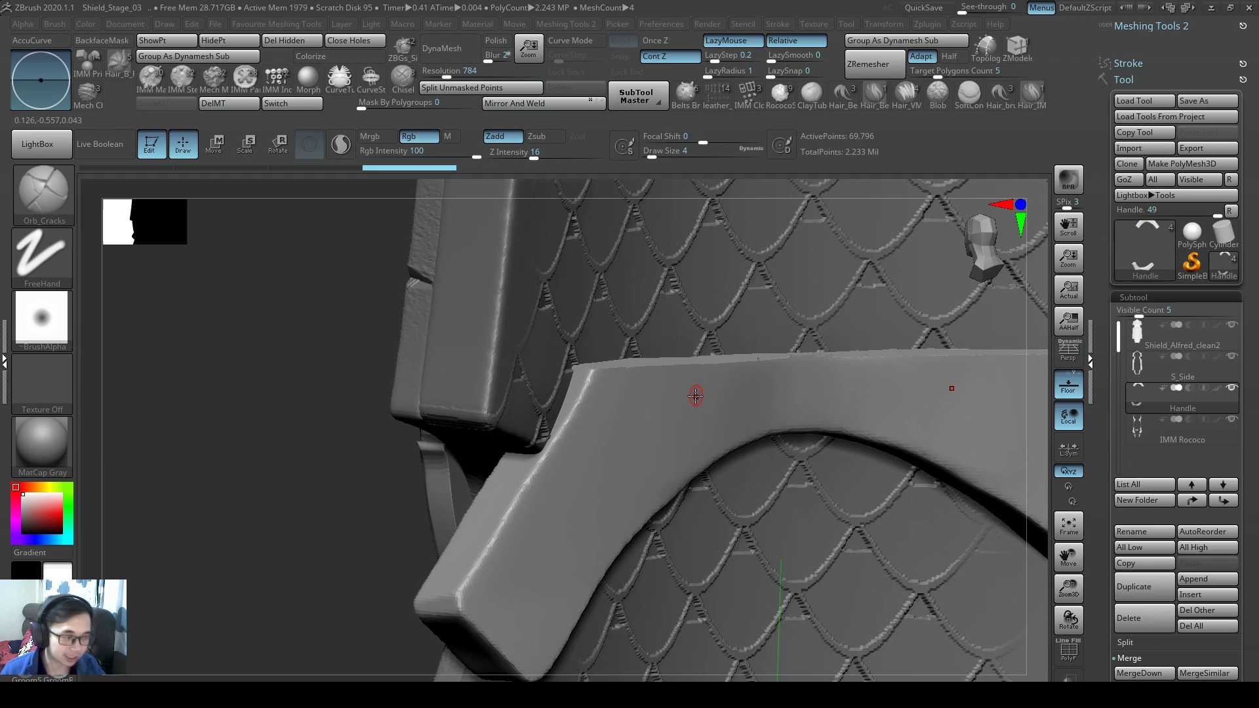
Delete the handle's stored morph target and remesh the handle with DynaMesh at resolution 1304
{"action": "left_click", "coordinate": [230, 103]}
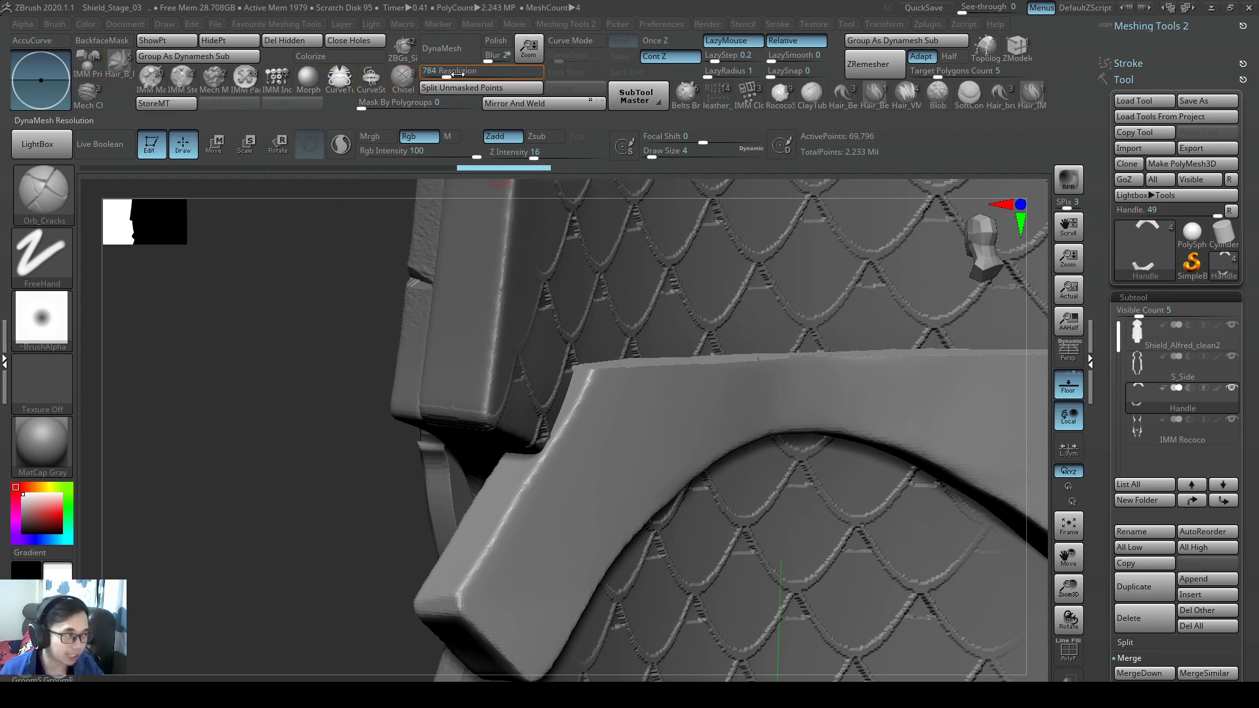
{"action": "left_click_drag", "start_coordinate": [457, 74], "coordinate": [461, 74]}
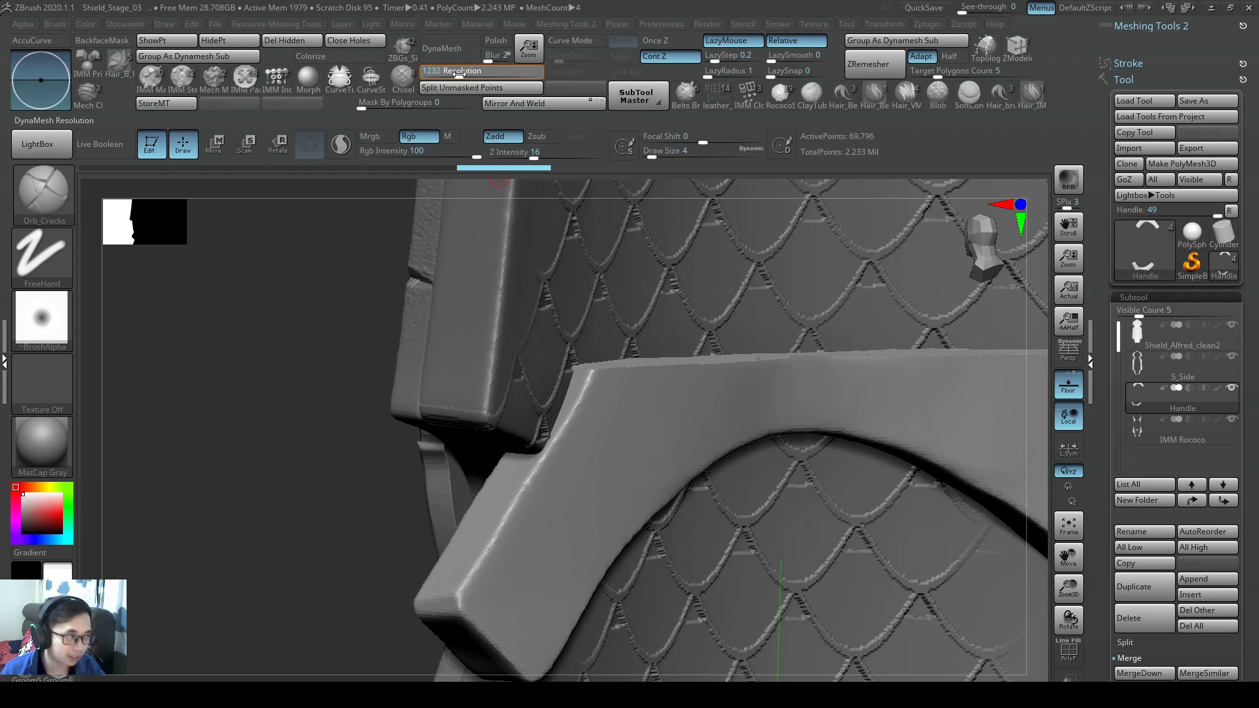
{"action": "left_click", "coordinate": [442, 48]}
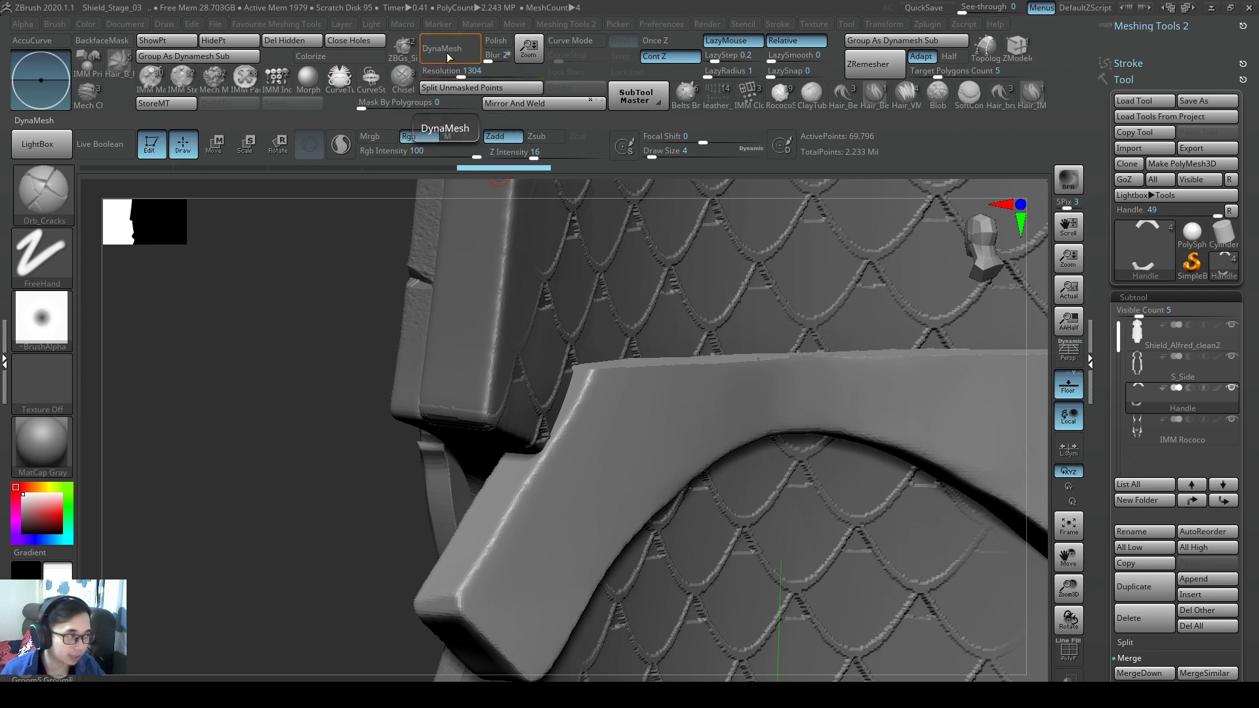
{"action": "key", "text": "ctrl"}
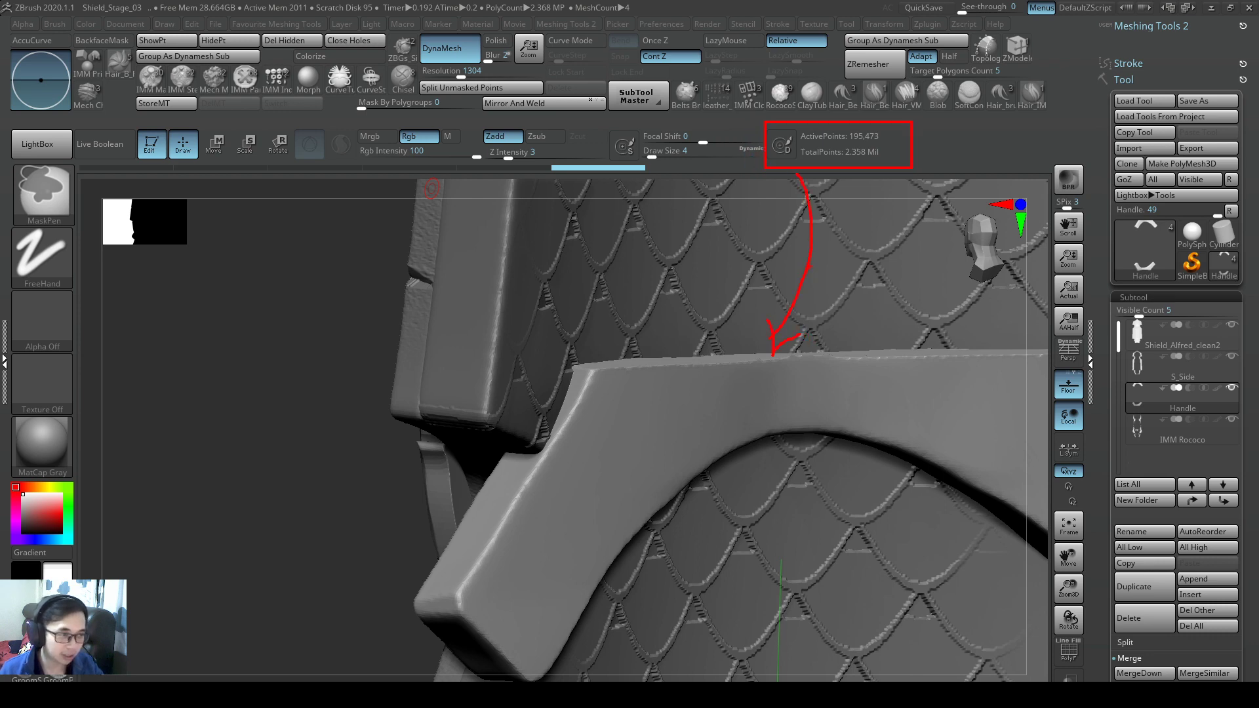
Set the brush draw size to 17 and remesh the handle with DynaMesh at resolution 1392
{"action": "key", "text": "s"}
{"action": "key", "text": "s"}
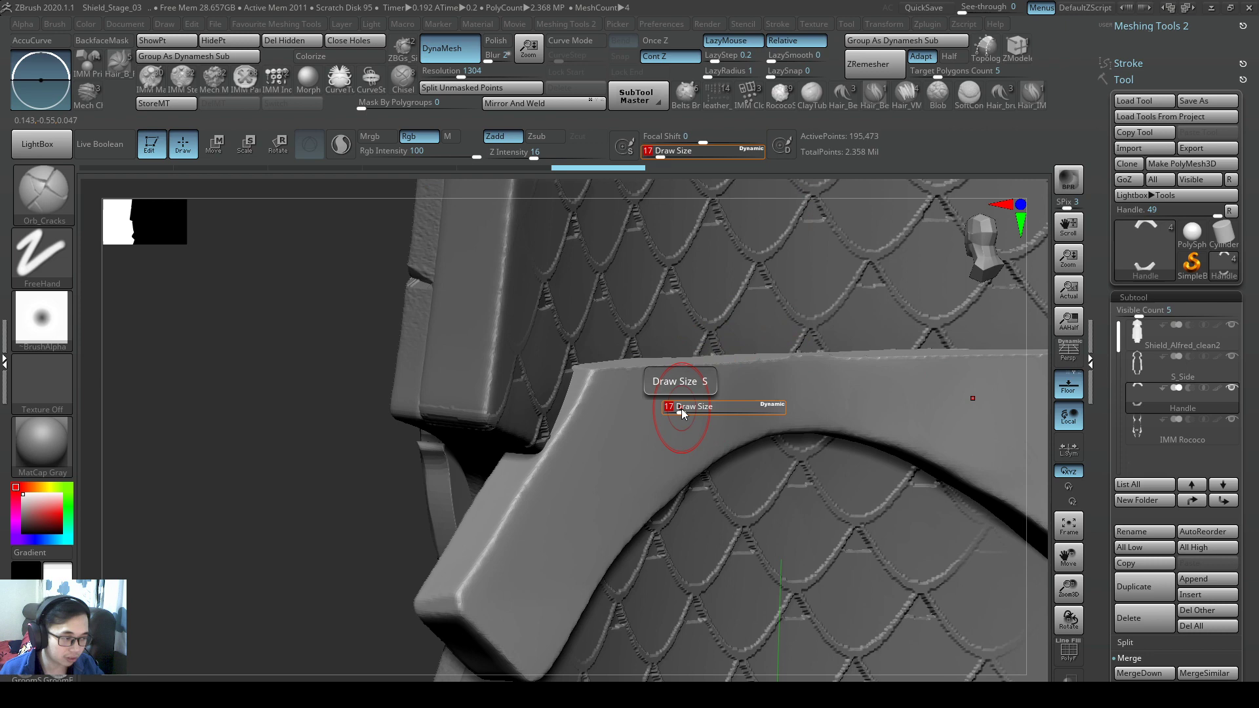
{"action": "key", "text": "ctrl"}
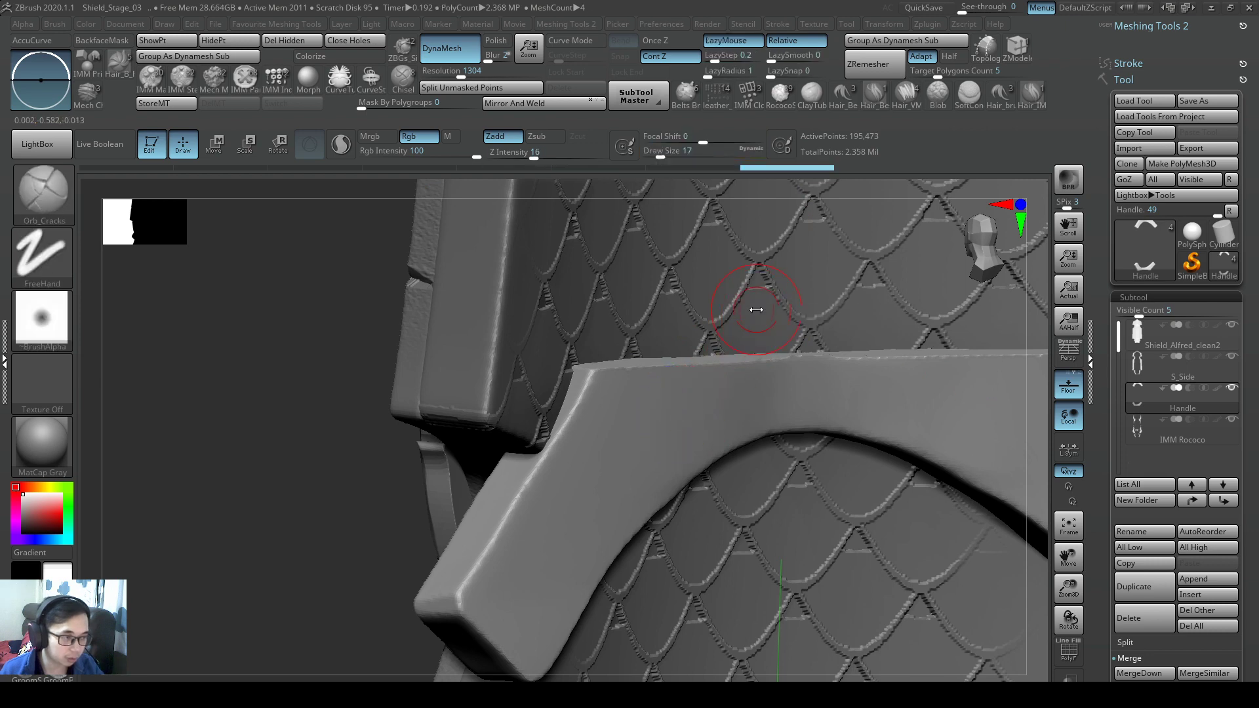
{"action": "left_click", "coordinate": [459, 41]}
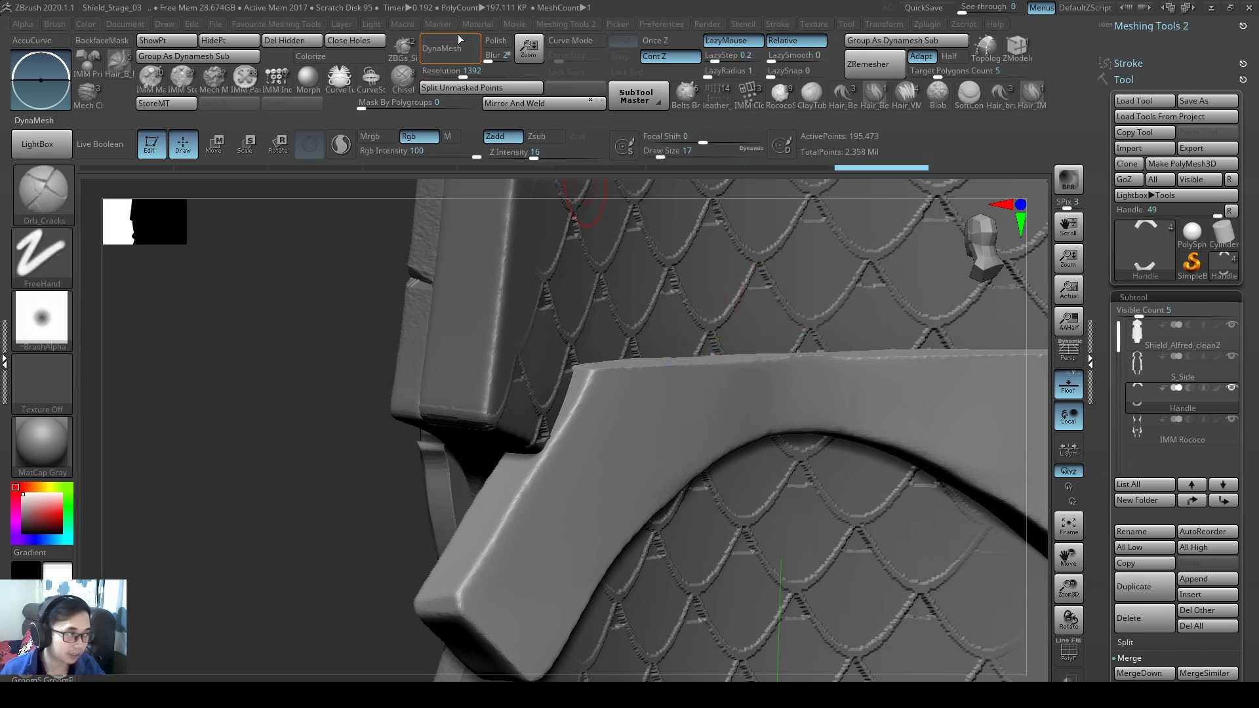
{"action": "key", "text": "ctrl"}
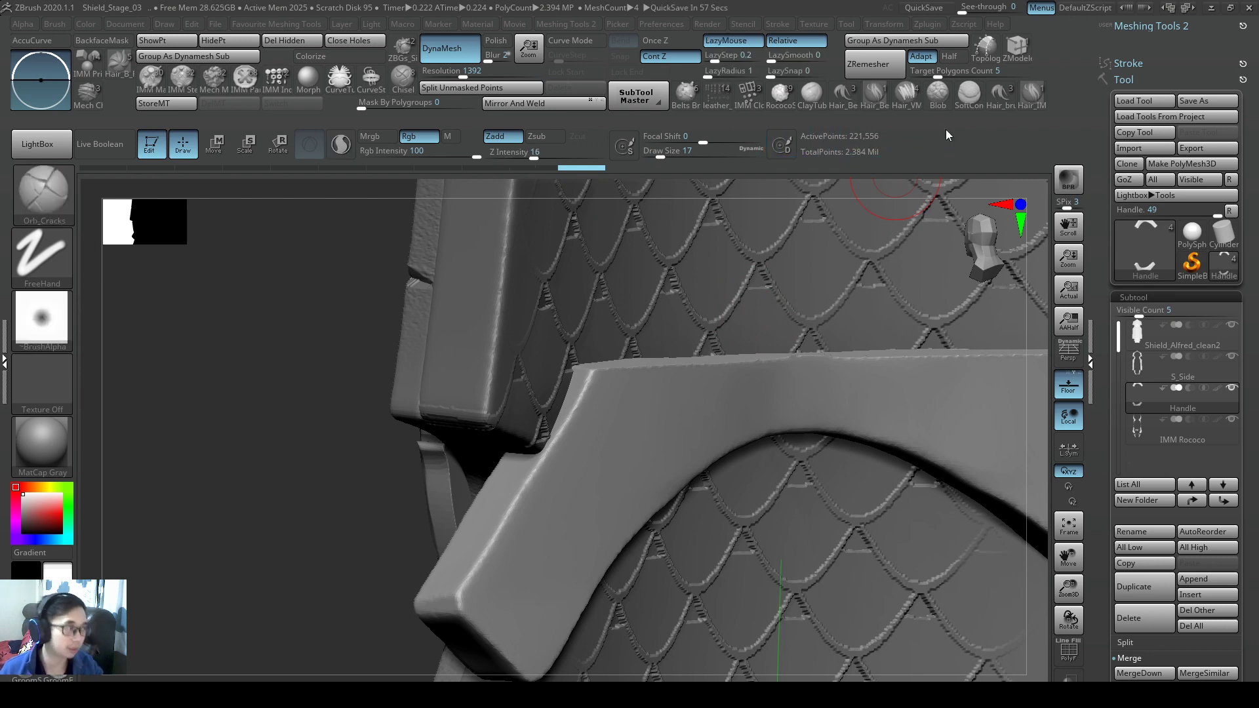
Store a new morph target for the remeshed handle and turn its surface noise back on
{"action": "right_click_drag", "start_coordinate": [865, 324], "coordinate": [610, 249]}
{"action": "left_click", "coordinate": [165, 103]}
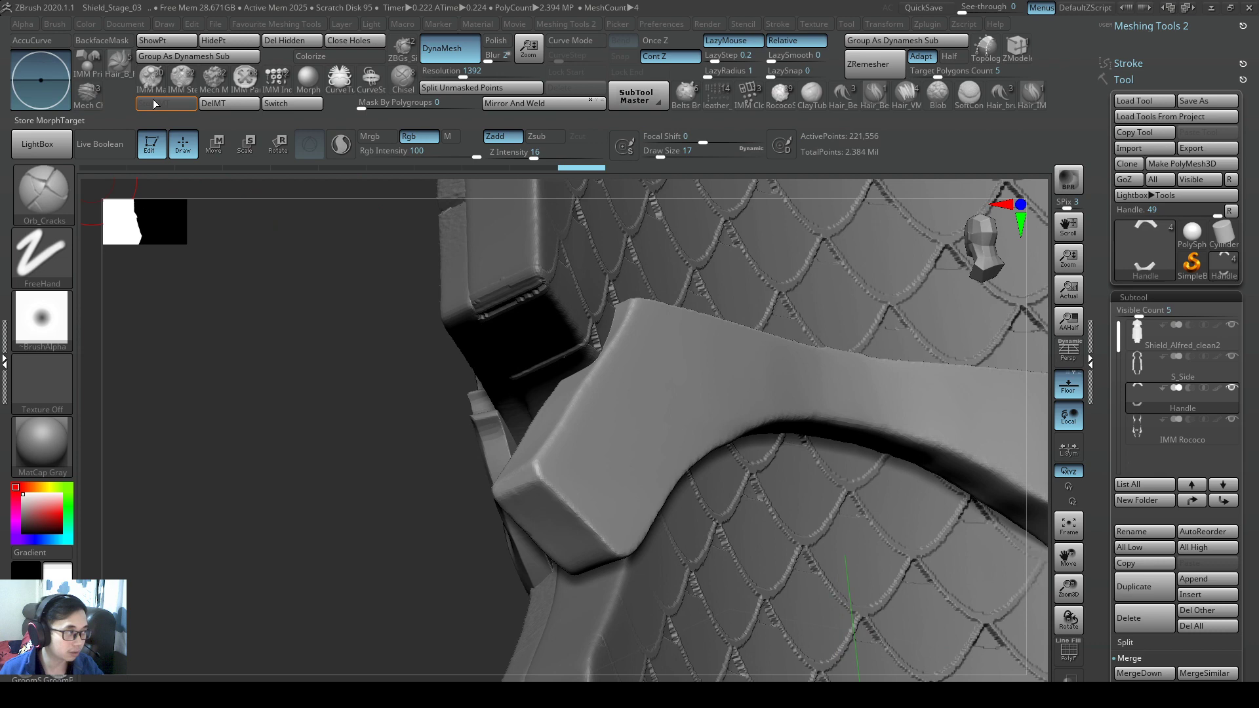
{"action": "left_click", "coordinate": [1189, 297]}
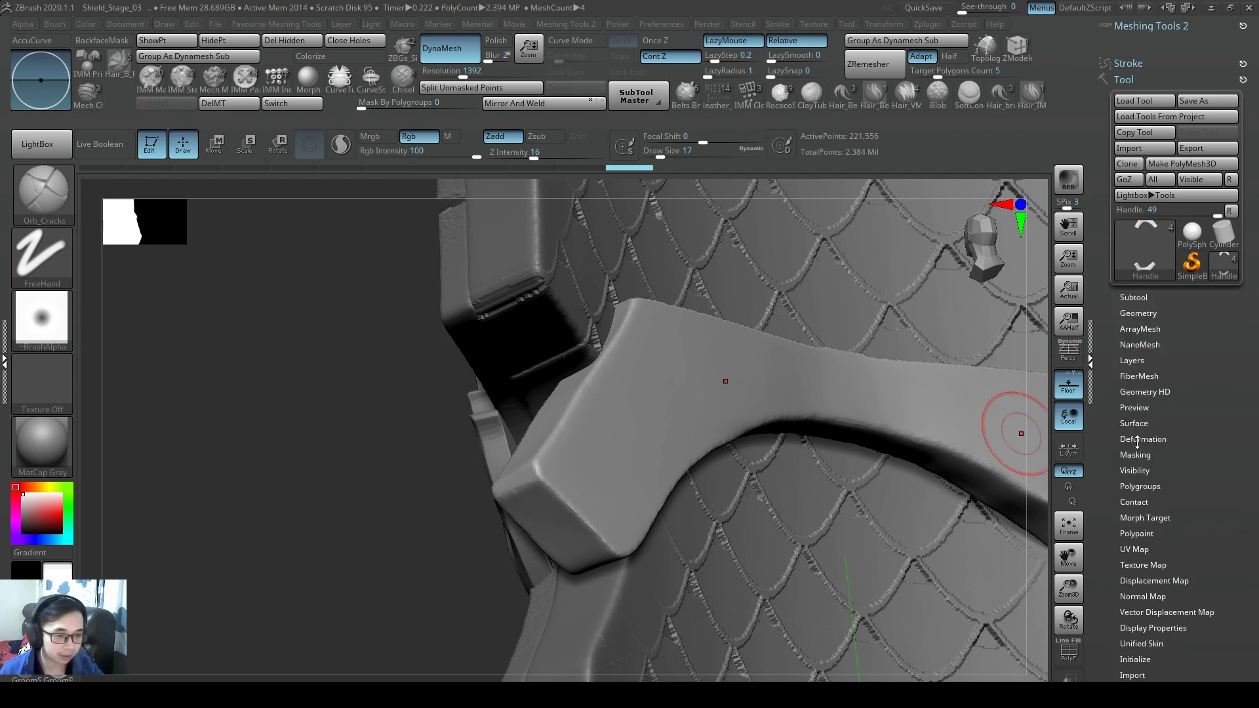
{"action": "left_click", "coordinate": [1144, 424]}
{"action": "left_click", "coordinate": [1141, 439]}
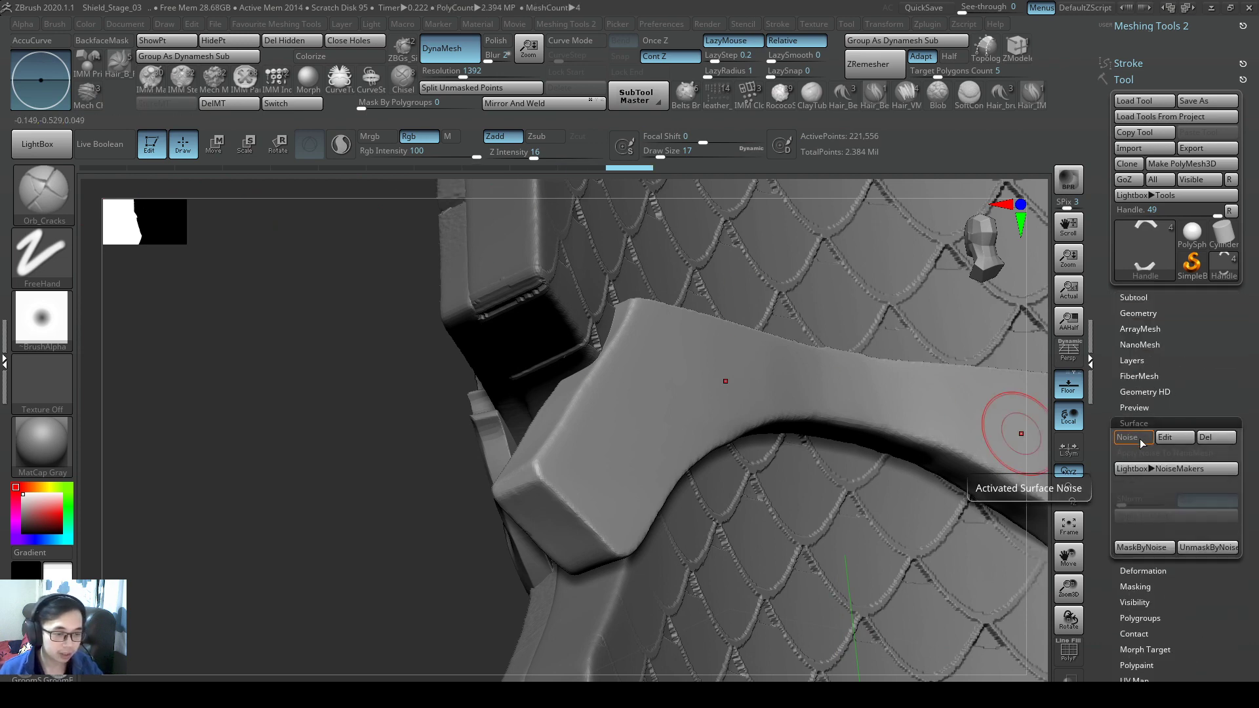
{"action": "left_click", "coordinate": [1143, 441]}
{"action": "left_click", "coordinate": [1143, 441]}
{"action": "left_click", "coordinate": [1143, 441]}
{"action": "left_click", "coordinate": [1143, 441]}
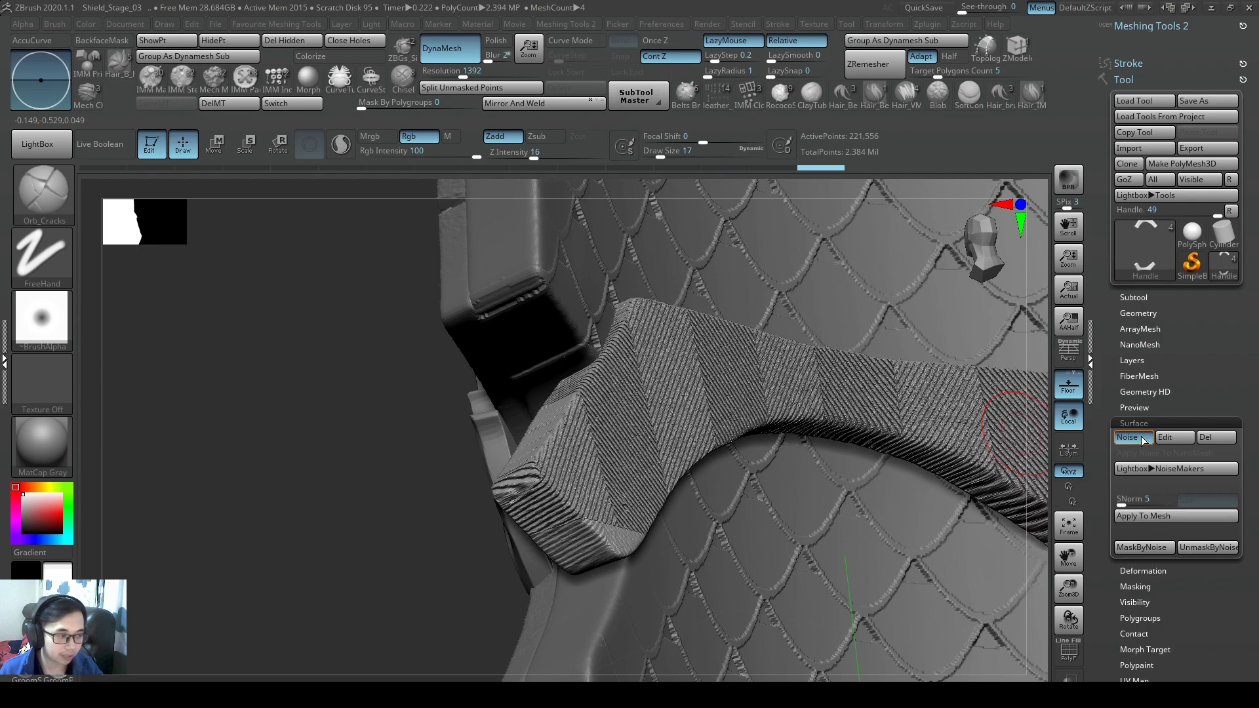
Apply the herringbone surface noise to the handle mesh
{"action": "right_click_drag", "start_coordinate": [892, 408], "coordinate": [929, 441]}
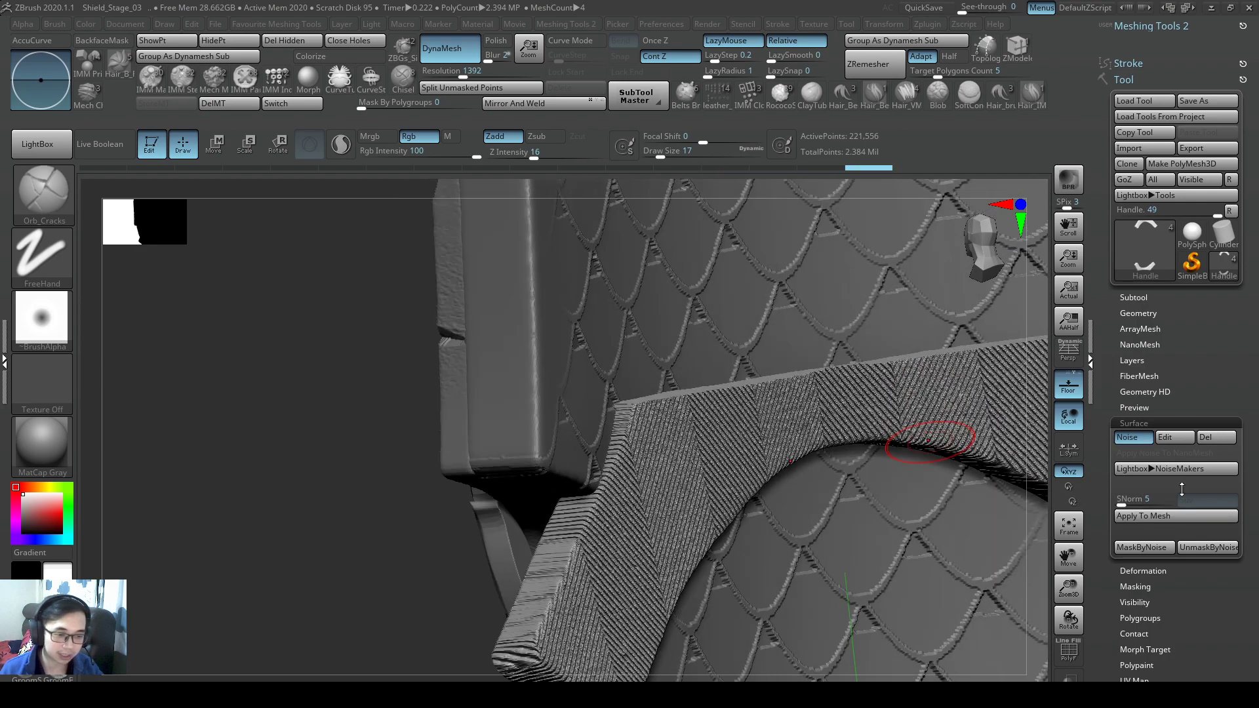
{"action": "left_click", "coordinate": [1161, 522]}
{"action": "mouse_move", "coordinate": [833, 420]}
{"action": "right_mouse_down", "text": "shift"}
{"action": "mouse_move", "coordinate": [781, 414]}
{"action": "mouse_move", "coordinate": [760, 426]}
{"action": "mouse_move", "coordinate": [780, 456]}
{"action": "mouse_move", "coordinate": [803, 354]}
{"action": "mouse_move", "coordinate": [736, 402]}
{"action": "mouse_move", "coordinate": [720, 489]}
{"action": "mouse_move", "coordinate": [590, 439]}
{"action": "mouse_move", "coordinate": [536, 359]}
{"action": "mouse_move", "coordinate": [482, 373]}
{"action": "mouse_move", "coordinate": [499, 402]}
{"action": "mouse_move", "coordinate": [734, 381]}
{"action": "right_mouse_up", "text": "shift"}
{"action": "key", "text": "shift"}
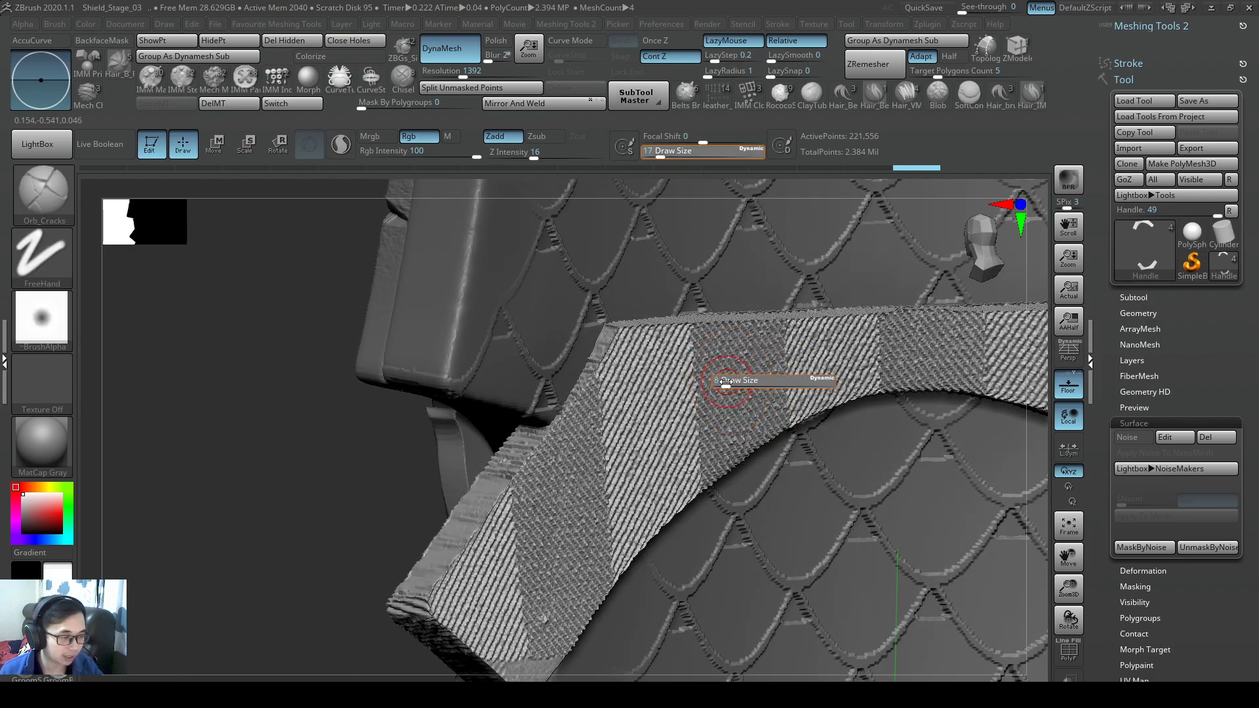
Examine the applied herringbone relief on the front and side faces of the handle's upper arch
{"action": "left_click_drag", "start_coordinate": [726, 382], "coordinate": [724, 382]}
{"action": "mouse_move", "coordinate": [722, 382]}
{"action": "right_mouse_down", "text": "ctrl"}
{"action": "mouse_move", "coordinate": [580, 388]}
{"action": "mouse_move", "coordinate": [640, 411]}
{"action": "right_mouse_up", "text": "ctrl"}
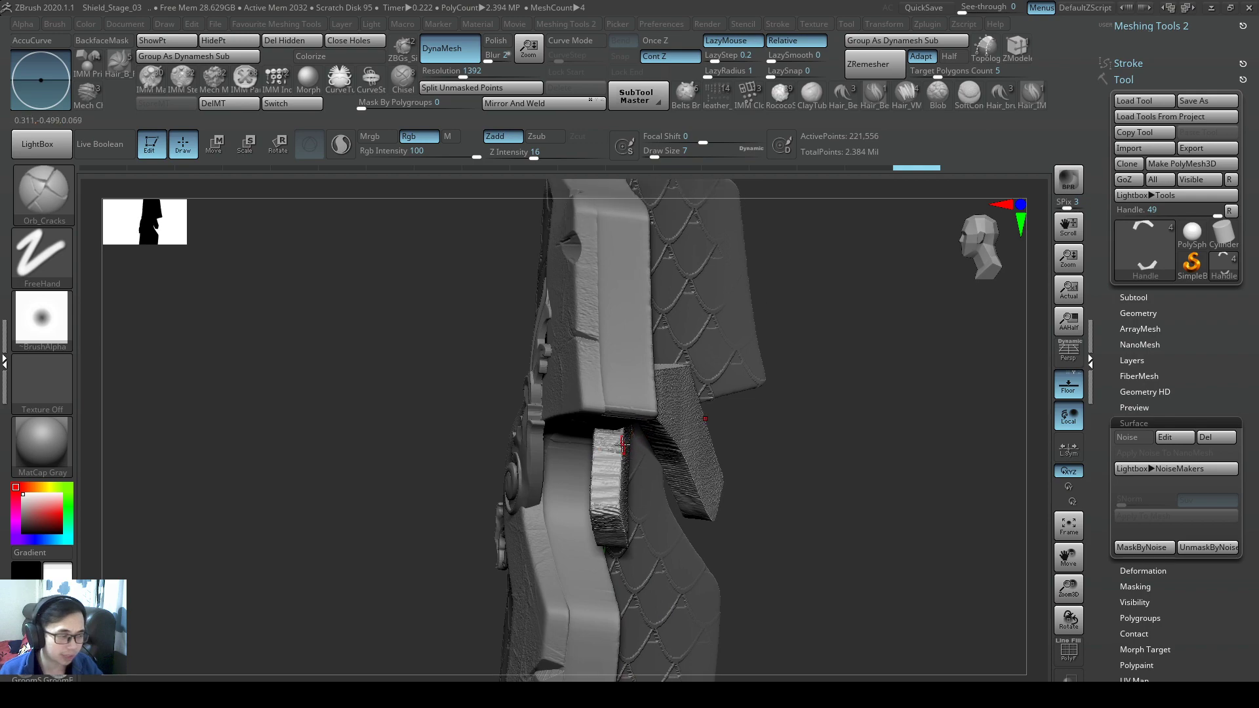
{"action": "mouse_move", "coordinate": [747, 491]}
{"action": "right_mouse_down", "text": "ctrl"}
{"action": "mouse_move", "coordinate": [762, 472]}
{"action": "mouse_move", "coordinate": [739, 469]}
{"action": "mouse_move", "coordinate": [660, 398]}
{"action": "mouse_move", "coordinate": [645, 410]}
{"action": "mouse_move", "coordinate": [624, 394]}
{"action": "mouse_move", "coordinate": [662, 413]}
{"action": "mouse_move", "coordinate": [803, 308]}
{"action": "right_mouse_up", "text": "ctrl"}
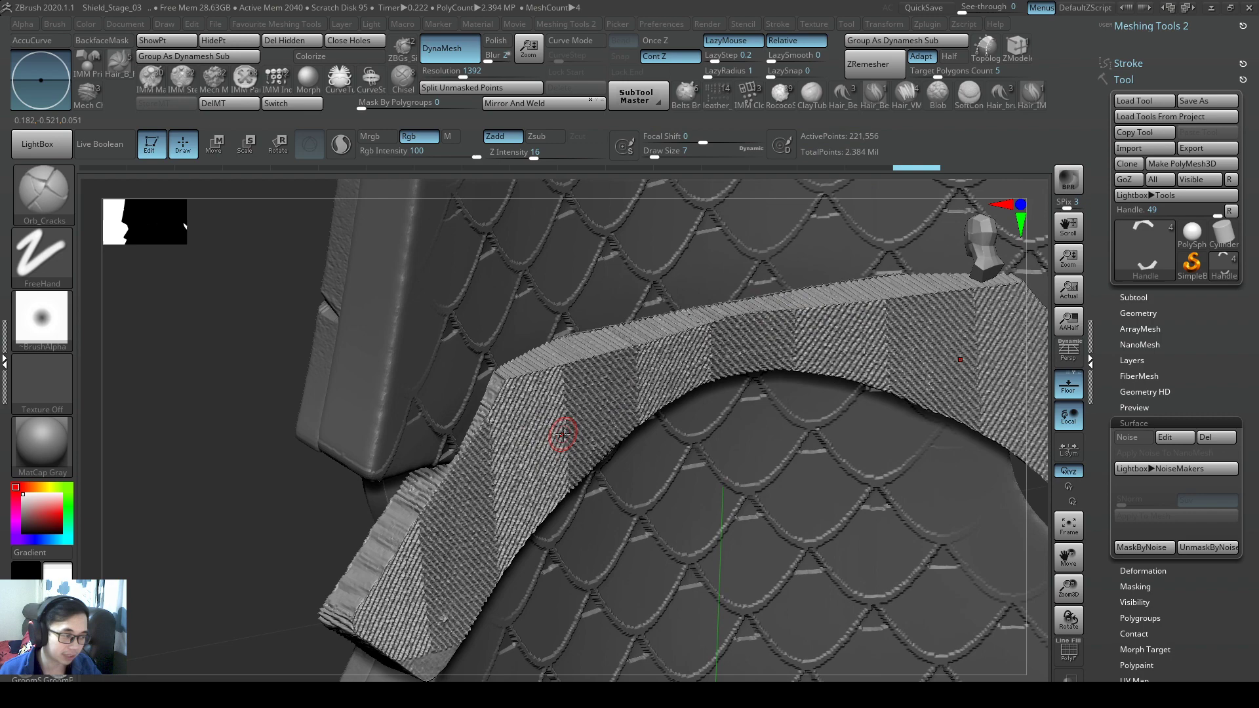
{"action": "right_click_drag", "start_coordinate": [562, 434], "coordinate": [624, 414], "text": "alt"}
{"action": "key", "text": "s"}
{"action": "left_click_drag", "start_coordinate": [646, 387], "coordinate": [650, 389]}
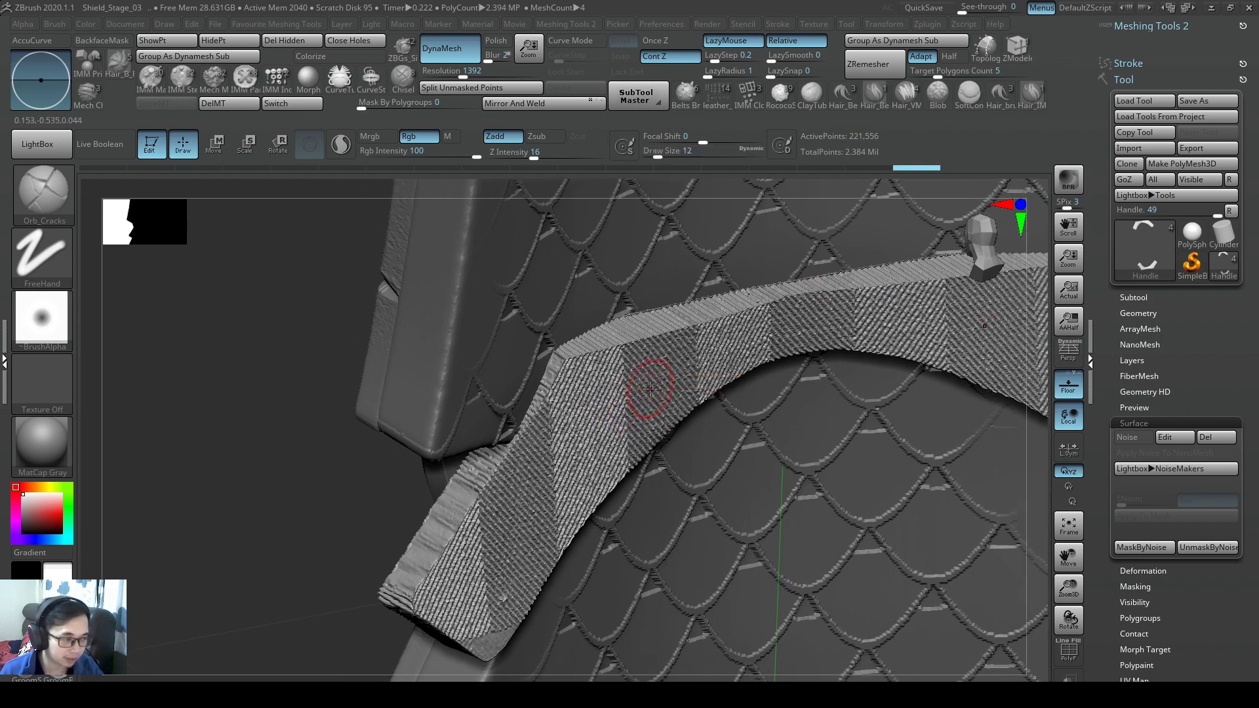
{"action": "mouse_move", "coordinate": [650, 389]}
{"action": "right_mouse_down"}
{"action": "mouse_move", "coordinate": [652, 355]}
{"action": "mouse_move", "coordinate": [668, 372]}
{"action": "mouse_move", "coordinate": [747, 355]}
{"action": "mouse_move", "coordinate": [726, 328]}
{"action": "right_mouse_up"}
{"action": "mouse_move", "coordinate": [697, 367]}
{"action": "right_mouse_down"}
{"action": "mouse_move", "coordinate": [675, 343]}
{"action": "mouse_move", "coordinate": [477, 257]}
{"action": "right_mouse_up"}
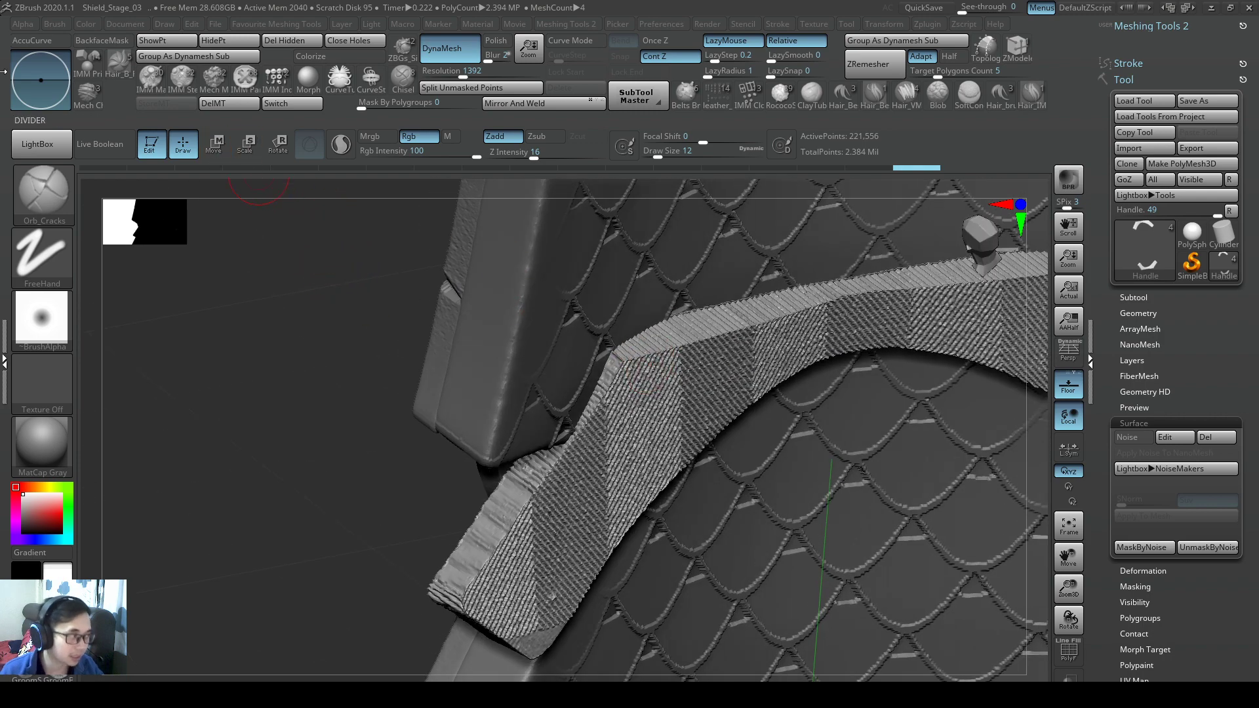
{"action": "right_click_drag", "start_coordinate": [716, 320], "coordinate": [701, 290]}
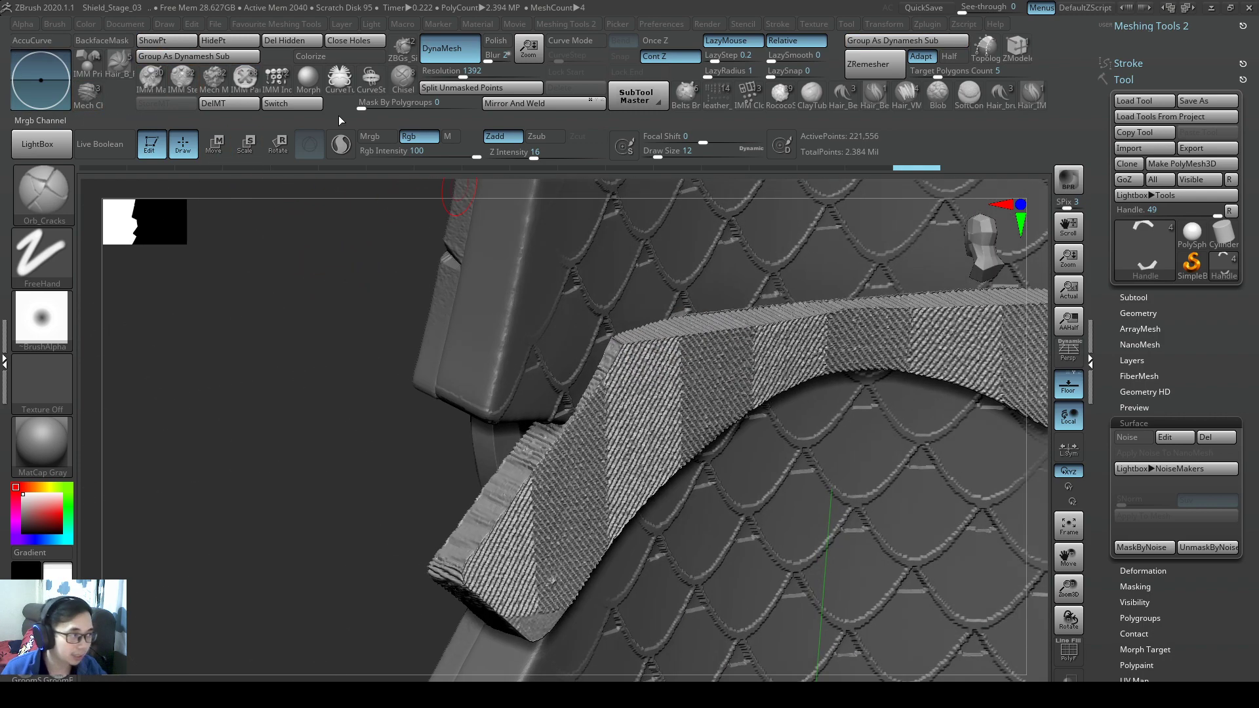
Erase noise from the upper side face near the arch's corner using the Morph brush at draw size 17
{"action": "left_click", "coordinate": [308, 79]}
{"action": "right_click_drag", "start_coordinate": [798, 365], "coordinate": [796, 389]}
{"action": "key", "text": "s"}
{"action": "left_click_drag", "start_coordinate": [796, 388], "coordinate": [804, 388]}
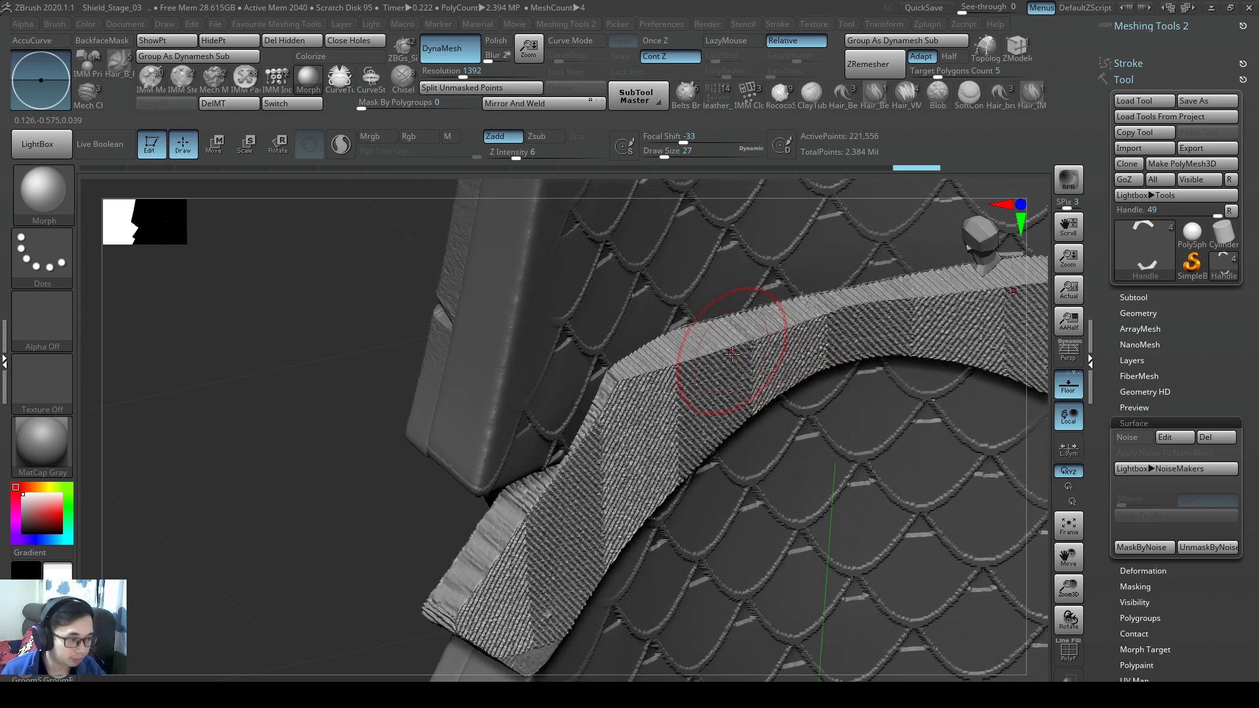
{"action": "right_click_drag", "start_coordinate": [737, 348], "coordinate": [732, 367]}
{"action": "key", "text": "s"}
{"action": "left_click_drag", "start_coordinate": [732, 367], "coordinate": [729, 367]}
{"action": "left_click_drag", "start_coordinate": [716, 316], "coordinate": [631, 359]}
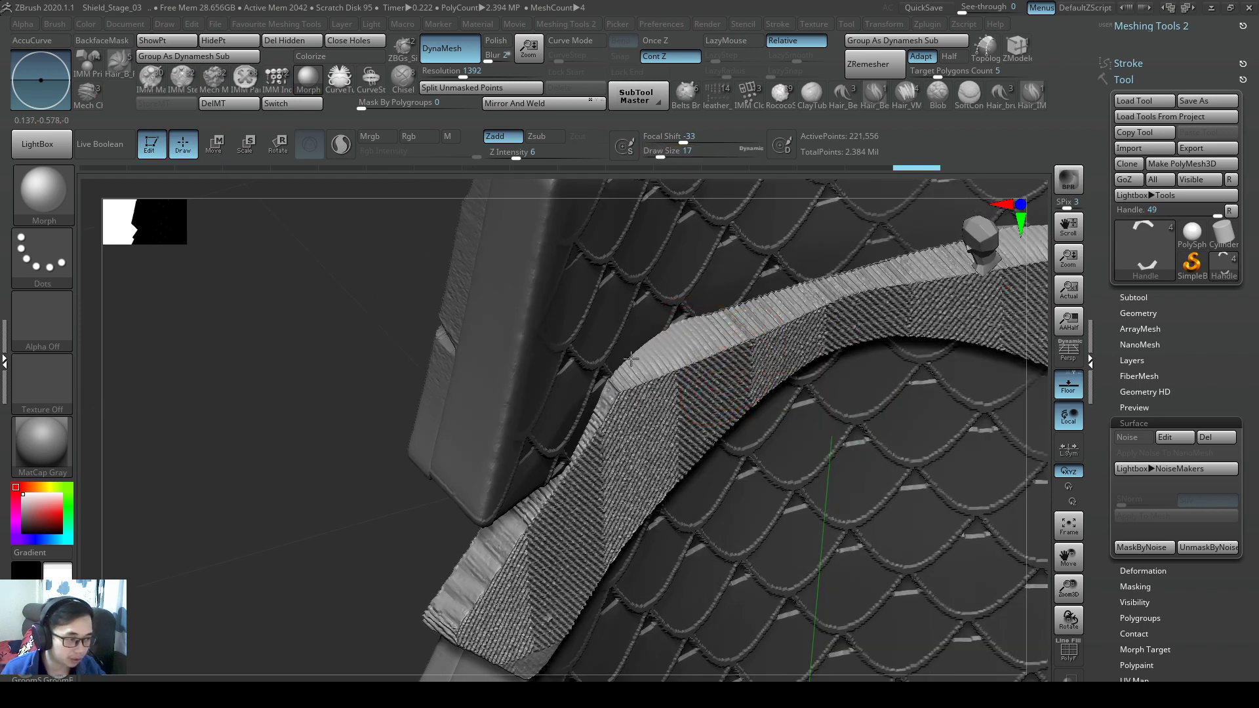
Reduce the Morph brush draw size to 16 and restore more of the smooth side face at the arch's corner
{"action": "key", "text": "s"}
{"action": "left_click_drag", "start_coordinate": [700, 339], "coordinate": [698, 339]}
{"action": "left_click_drag", "start_coordinate": [729, 320], "coordinate": [698, 333]}
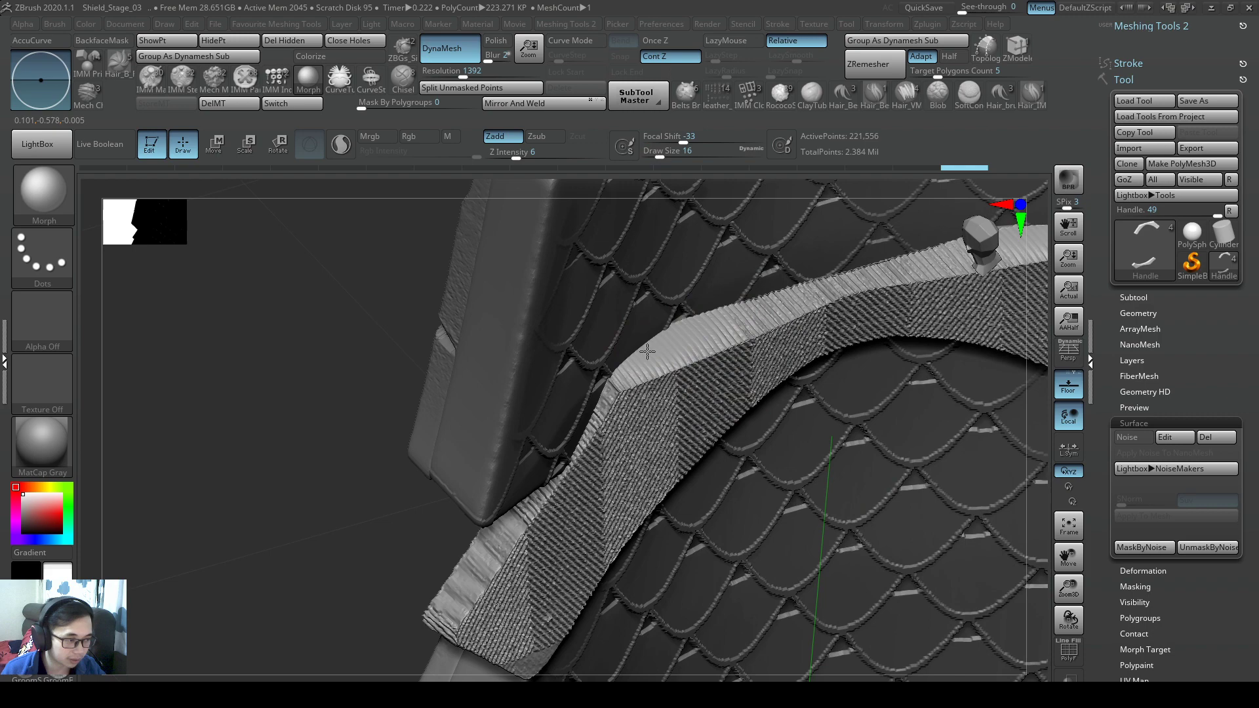
{"action": "right_click_drag", "start_coordinate": [689, 352], "coordinate": [604, 360]}
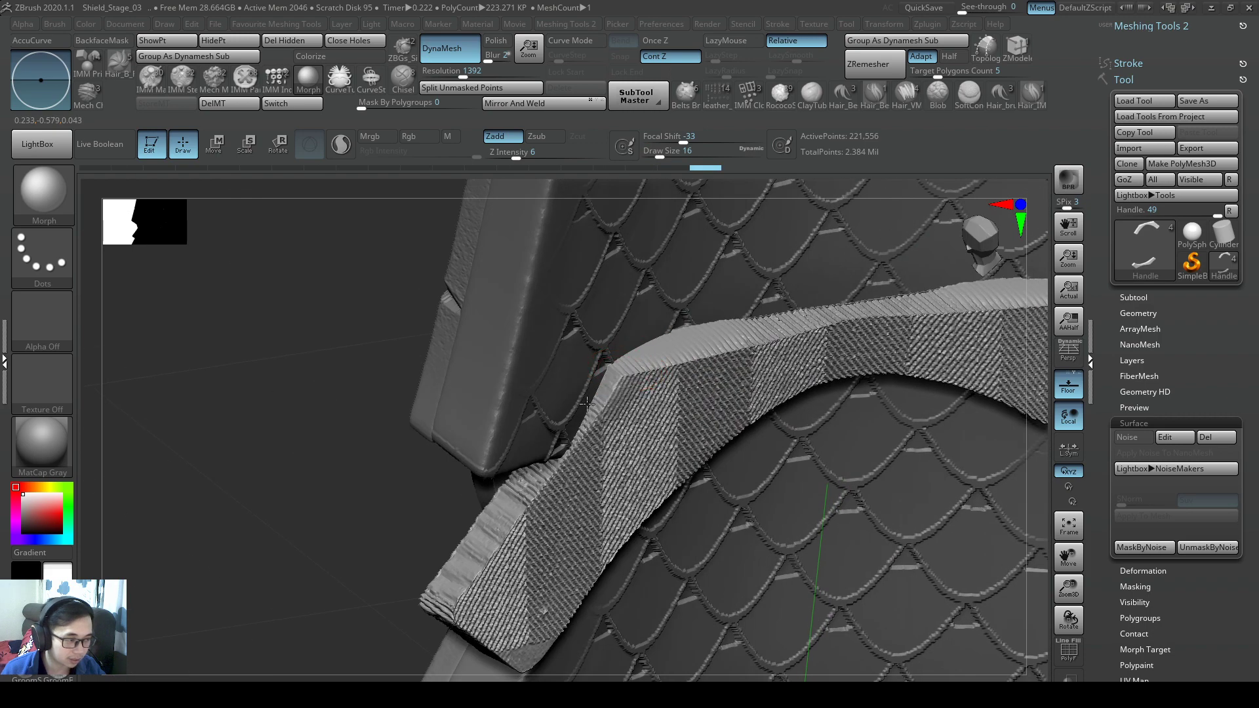
Brush the noise off the arch end's sloped side face and along the arch's upper side with the Morph brush
{"action": "right_click_drag", "start_coordinate": [491, 483], "coordinate": [513, 475]}
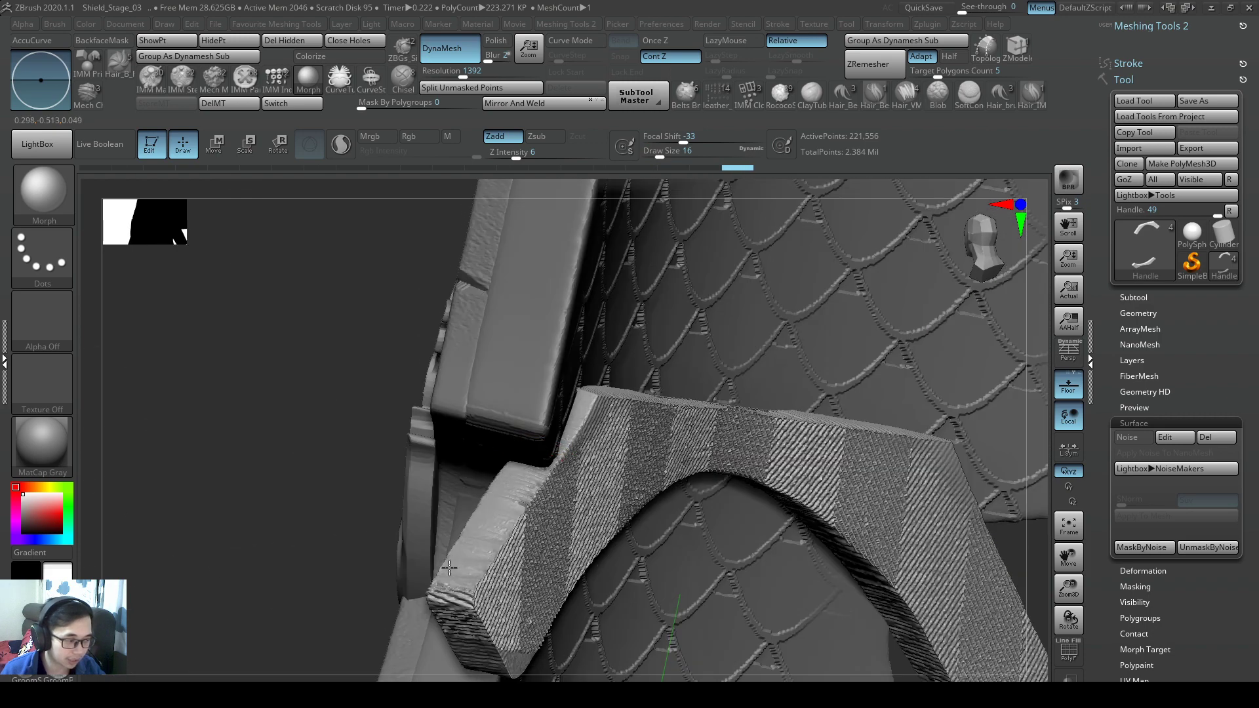
{"action": "left_click_drag", "start_coordinate": [476, 556], "coordinate": [479, 540], "text": "shift"}
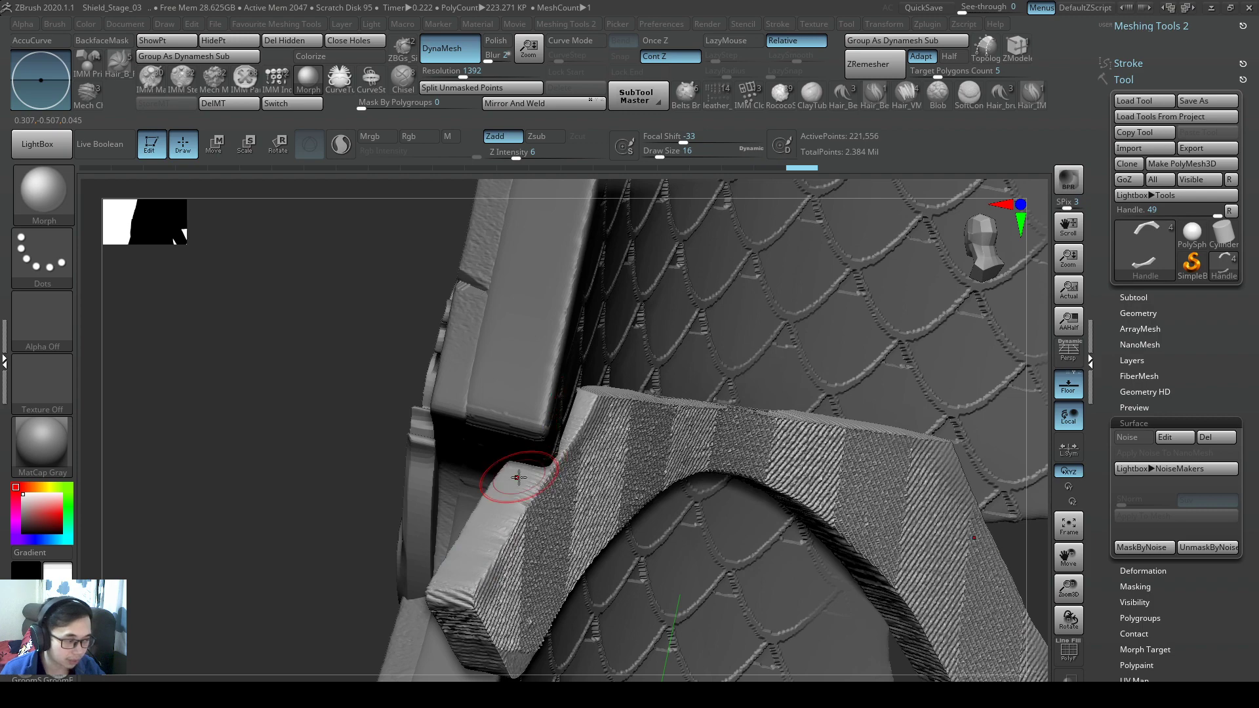
{"action": "left_click_drag", "start_coordinate": [599, 388], "coordinate": [613, 392]}
{"action": "right_click_drag", "start_coordinate": [612, 393], "coordinate": [636, 386]}
{"action": "left_click_drag", "start_coordinate": [660, 380], "coordinate": [790, 353]}
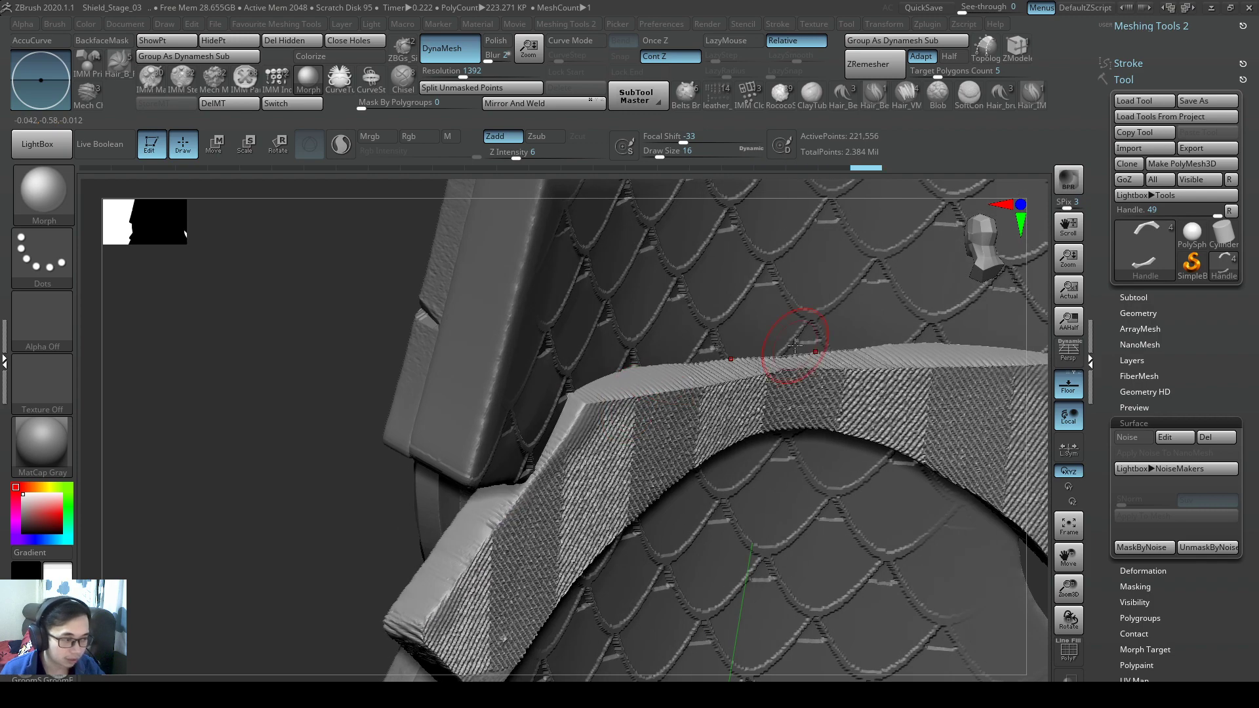
Set the Morph brush draw size to 9 and clean the noise along the upper arch's top side face
{"action": "right_click_drag", "start_coordinate": [782, 358], "coordinate": [771, 387]}
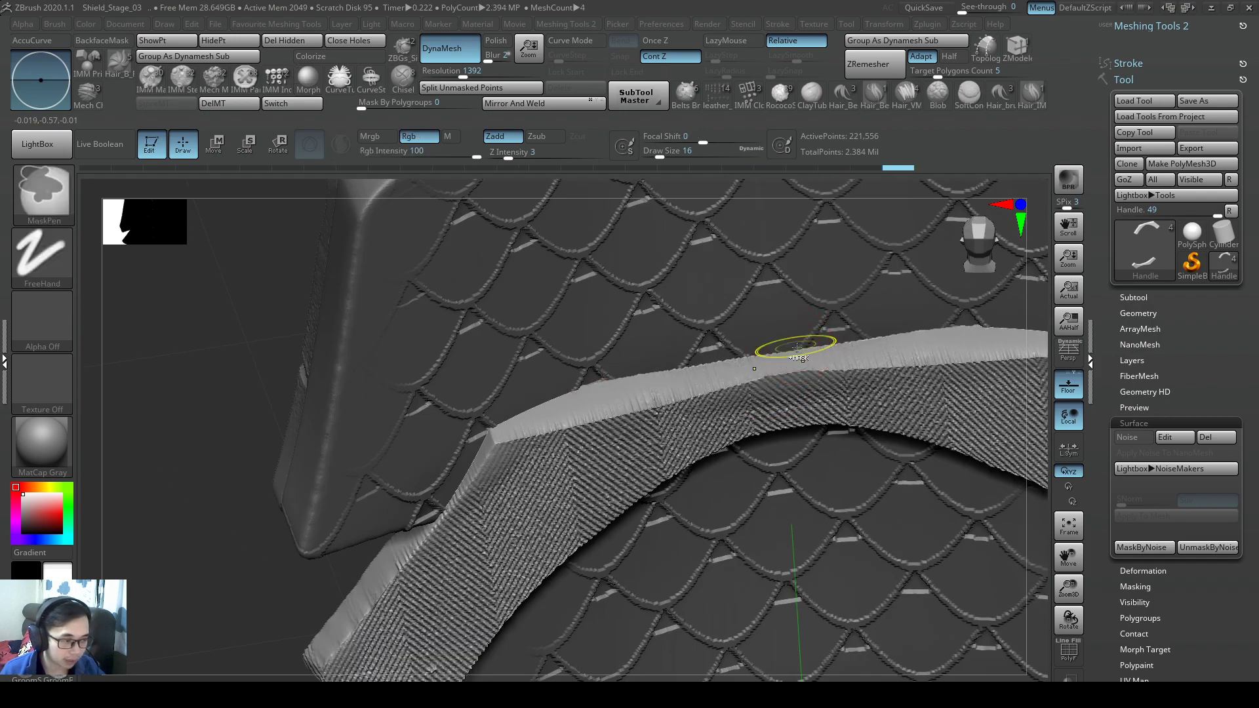
{"action": "type", "text": "s"}
{"action": "type", "text": "9"}
{"action": "key", "text": "Return"}
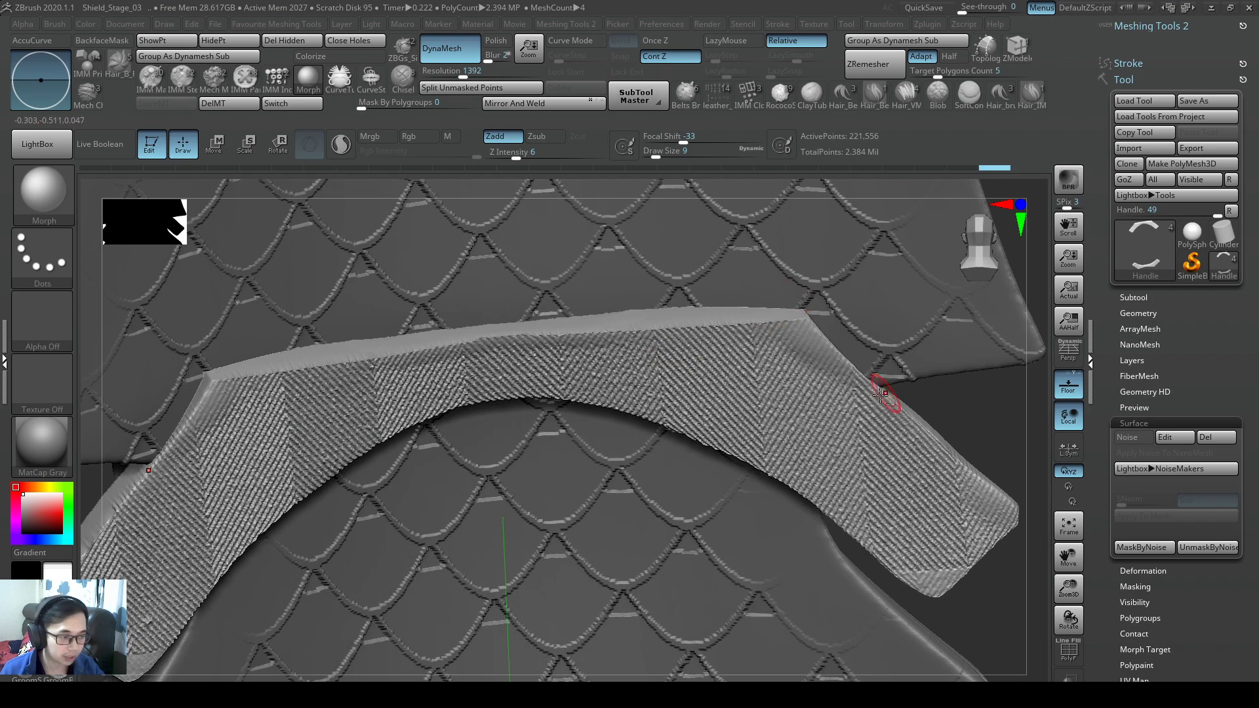
Set the Morph brush draw size to 13 and brush the noise off the side and end faces of the upper arch's tip
{"action": "right_click_drag", "start_coordinate": [882, 395], "coordinate": [701, 328], "text": "alt"}
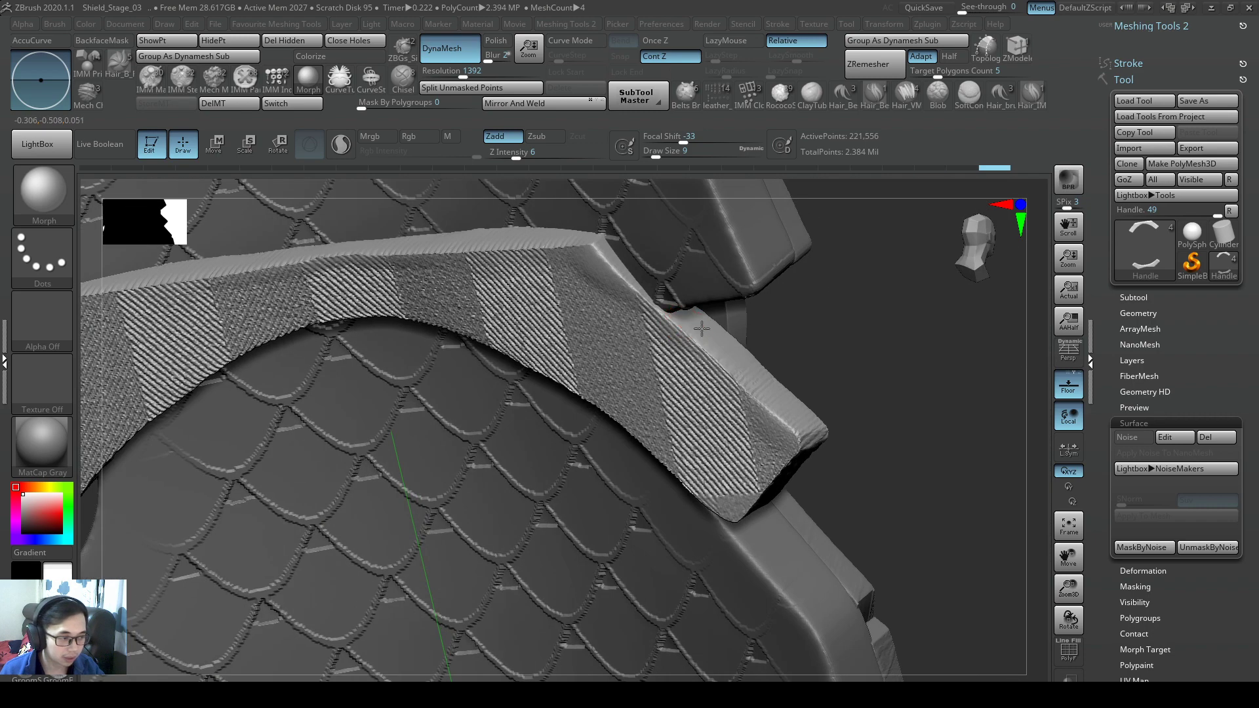
{"action": "key", "text": "s"}
{"action": "mouse_move", "coordinate": [772, 392]}
{"action": "left_mouse_down"}
{"action": "mouse_move", "coordinate": [793, 412]}
{"action": "mouse_move", "coordinate": [774, 398]}
{"action": "left_mouse_up"}
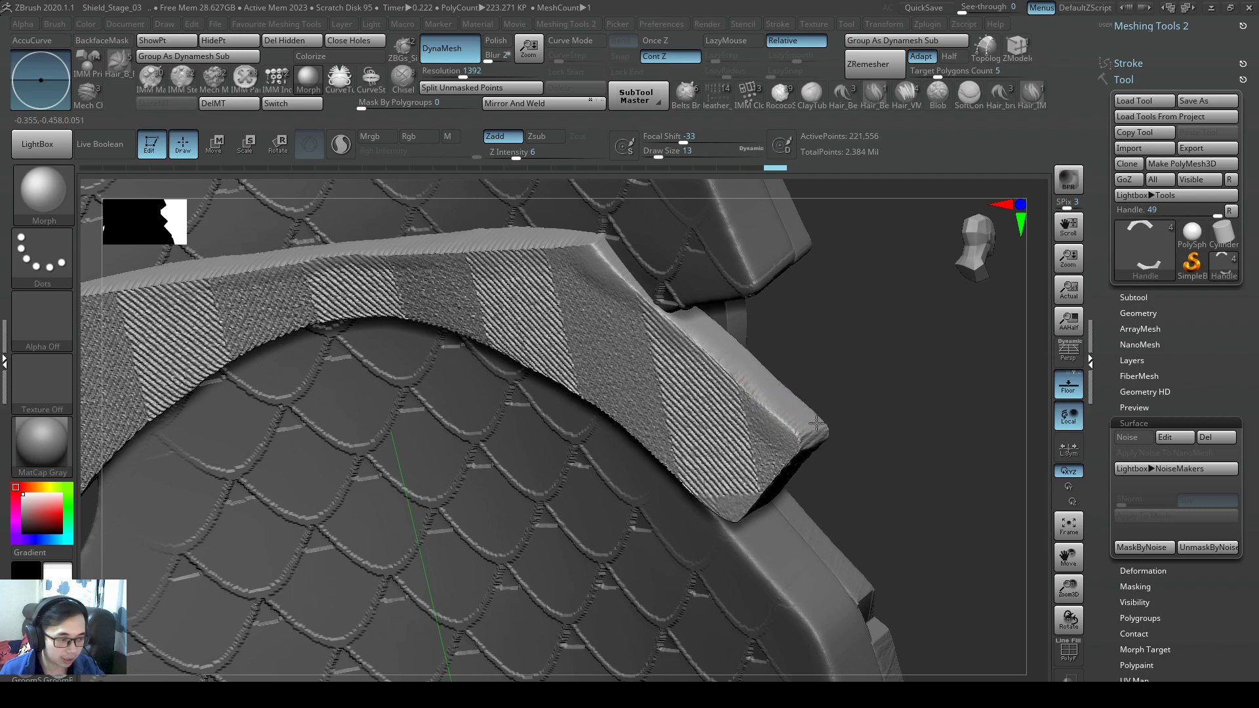
{"action": "right_click_drag", "start_coordinate": [817, 423], "coordinate": [811, 395]}
{"action": "left_click_drag", "start_coordinate": [773, 525], "coordinate": [756, 526]}
{"action": "mouse_move", "coordinate": [761, 525]}
{"action": "right_mouse_down"}
{"action": "mouse_move", "coordinate": [794, 464]}
{"action": "mouse_move", "coordinate": [787, 482]}
{"action": "mouse_move", "coordinate": [787, 426]}
{"action": "mouse_move", "coordinate": [857, 383]}
{"action": "right_mouse_up"}
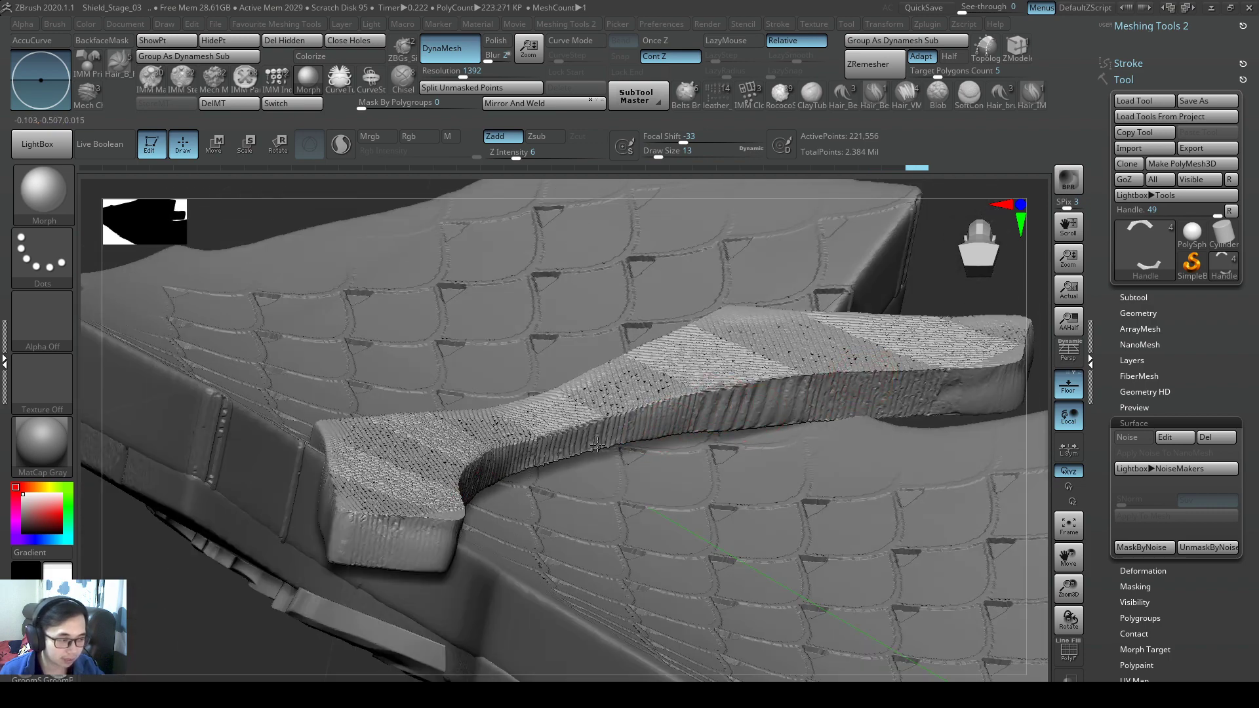
Examine the side faces of the upper arch and the lower handle arch for remaining noise
{"action": "right_click_drag", "start_coordinate": [721, 407], "coordinate": [601, 351]}
{"action": "right_click_drag", "start_coordinate": [706, 337], "coordinate": [727, 268]}
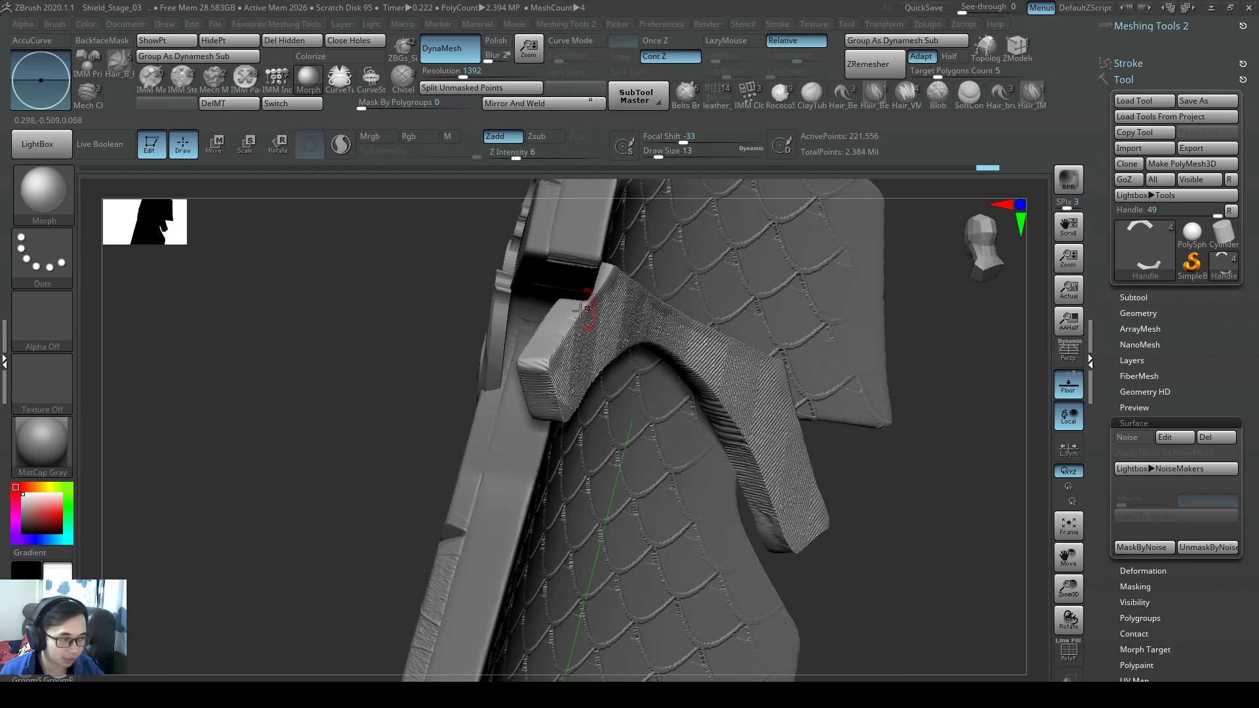
{"action": "right_click_drag", "start_coordinate": [591, 300], "coordinate": [644, 283]}
{"action": "mouse_move", "coordinate": [590, 348]}
{"action": "right_mouse_down"}
{"action": "mouse_move", "coordinate": [641, 388]}
{"action": "mouse_move", "coordinate": [562, 520]}
{"action": "mouse_move", "coordinate": [556, 480]}
{"action": "mouse_move", "coordinate": [605, 450]}
{"action": "mouse_move", "coordinate": [736, 495]}
{"action": "mouse_move", "coordinate": [731, 436]}
{"action": "mouse_move", "coordinate": [941, 478]}
{"action": "mouse_move", "coordinate": [661, 336]}
{"action": "mouse_move", "coordinate": [728, 262]}
{"action": "mouse_move", "coordinate": [748, 368]}
{"action": "mouse_move", "coordinate": [770, 408]}
{"action": "mouse_move", "coordinate": [741, 459]}
{"action": "right_mouse_up"}
{"action": "mouse_move", "coordinate": [741, 459]}
{"action": "right_mouse_down"}
{"action": "mouse_move", "coordinate": [642, 398]}
{"action": "mouse_move", "coordinate": [656, 328]}
{"action": "right_mouse_up"}
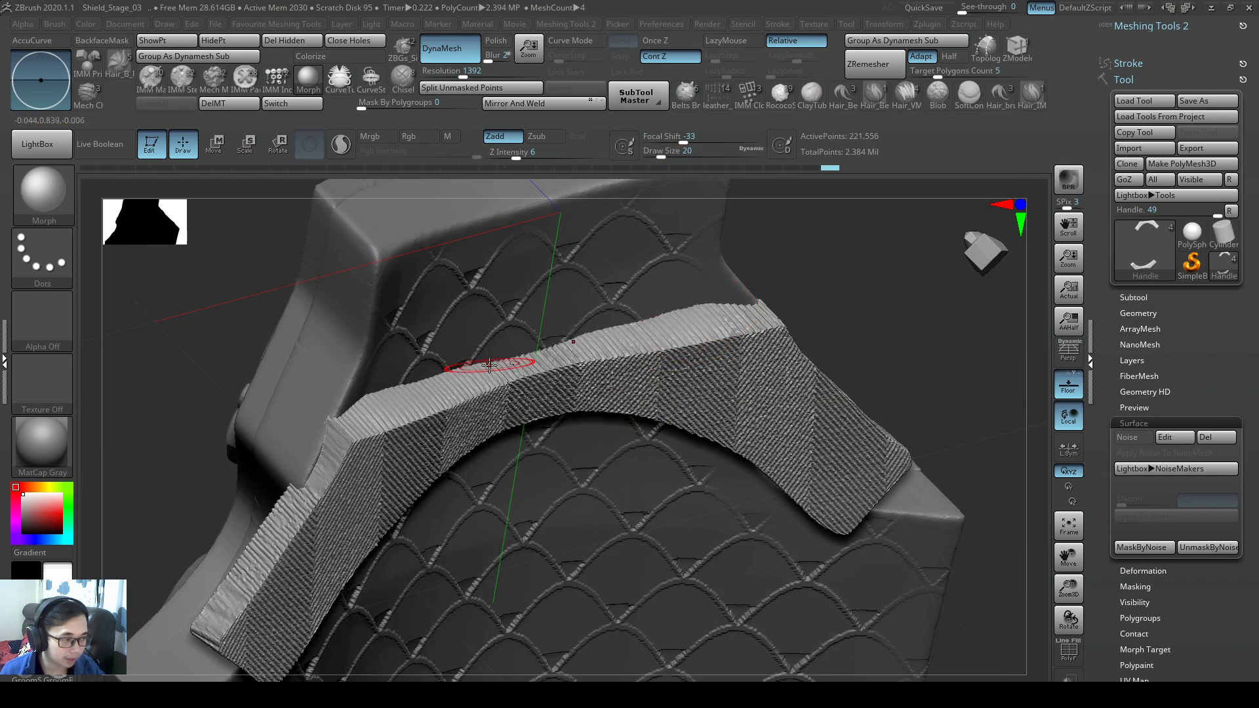
{"action": "right_click_drag", "start_coordinate": [765, 318], "coordinate": [190, 392]}
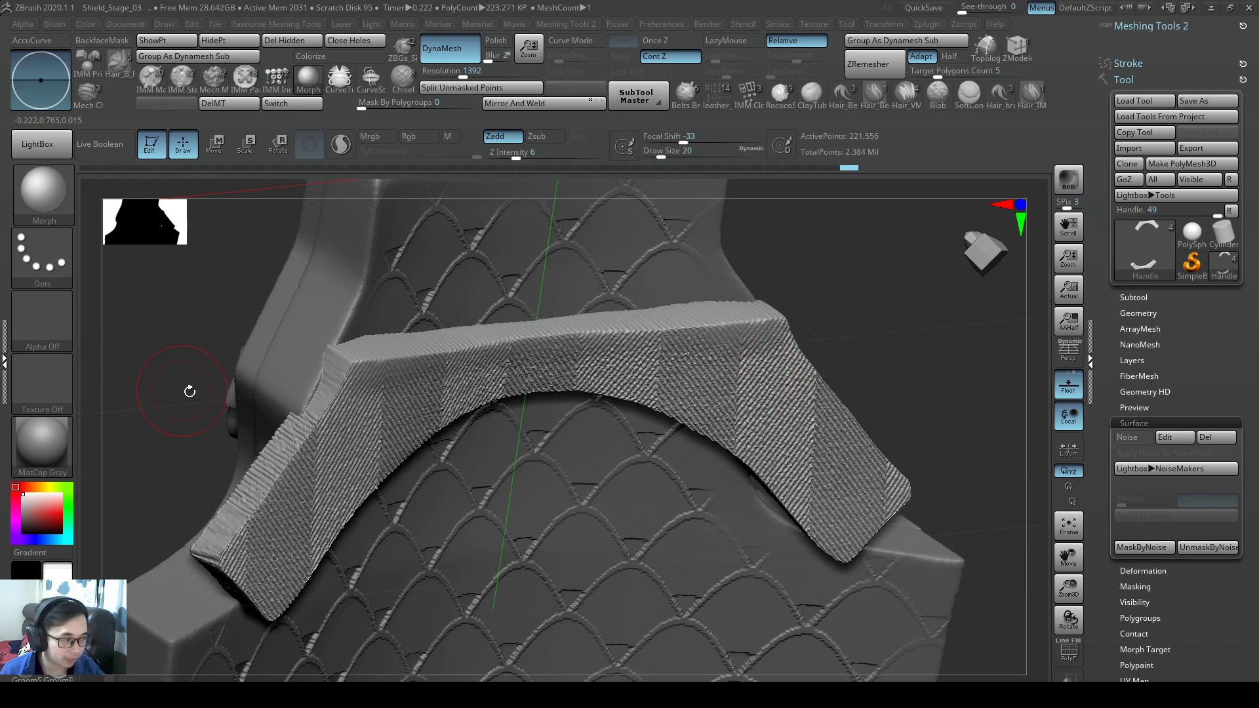
{"action": "right_click_drag", "start_coordinate": [181, 562], "coordinate": [394, 556]}
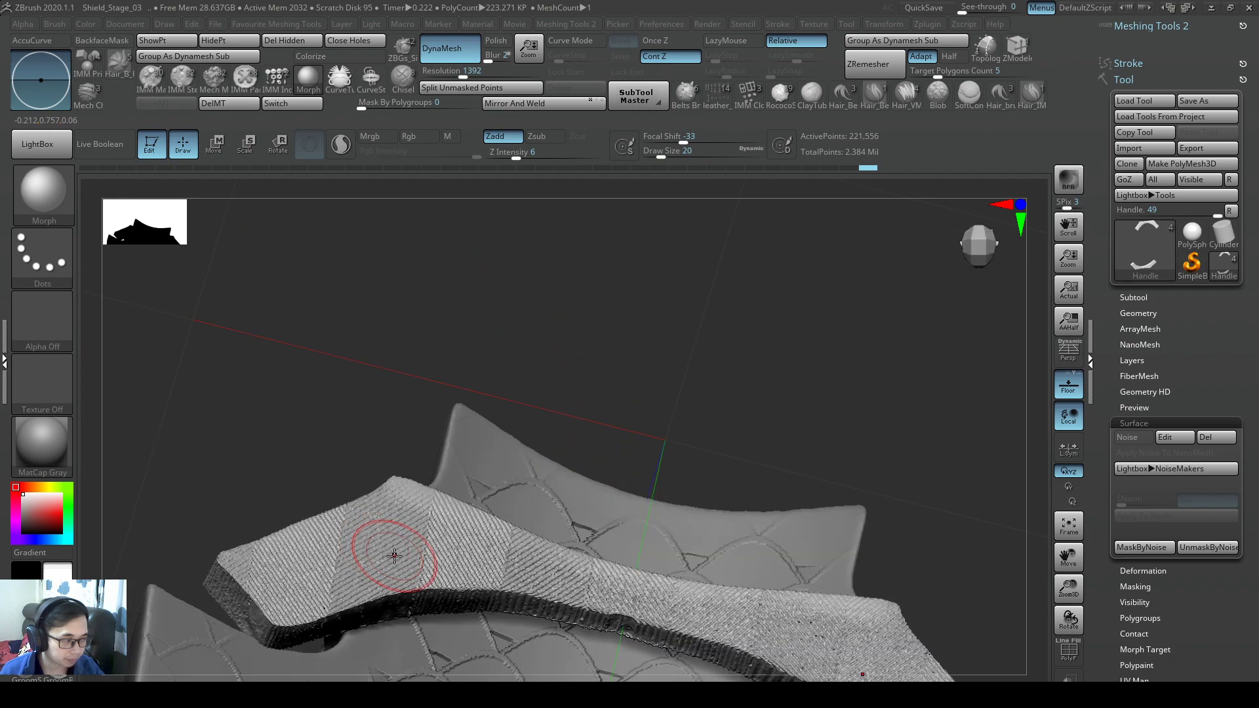
Try to smooth the noise on the inner side face of the lower handle arch, then undo the last stroke
{"action": "left_click_drag", "start_coordinate": [422, 587], "coordinate": [661, 635], "text": "shift"}
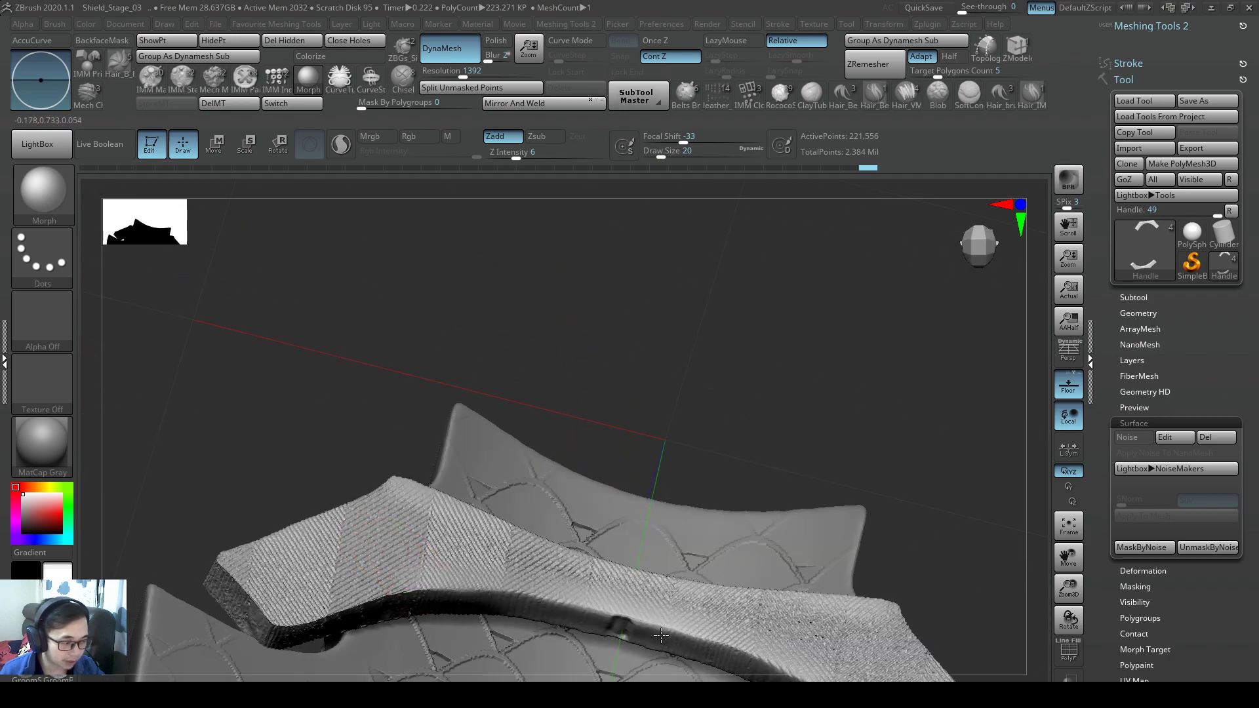
{"action": "right_click_drag", "start_coordinate": [641, 632], "coordinate": [602, 487]}
{"action": "key", "text": "s"}
{"action": "left_click_drag", "start_coordinate": [602, 487], "coordinate": [594, 489]}
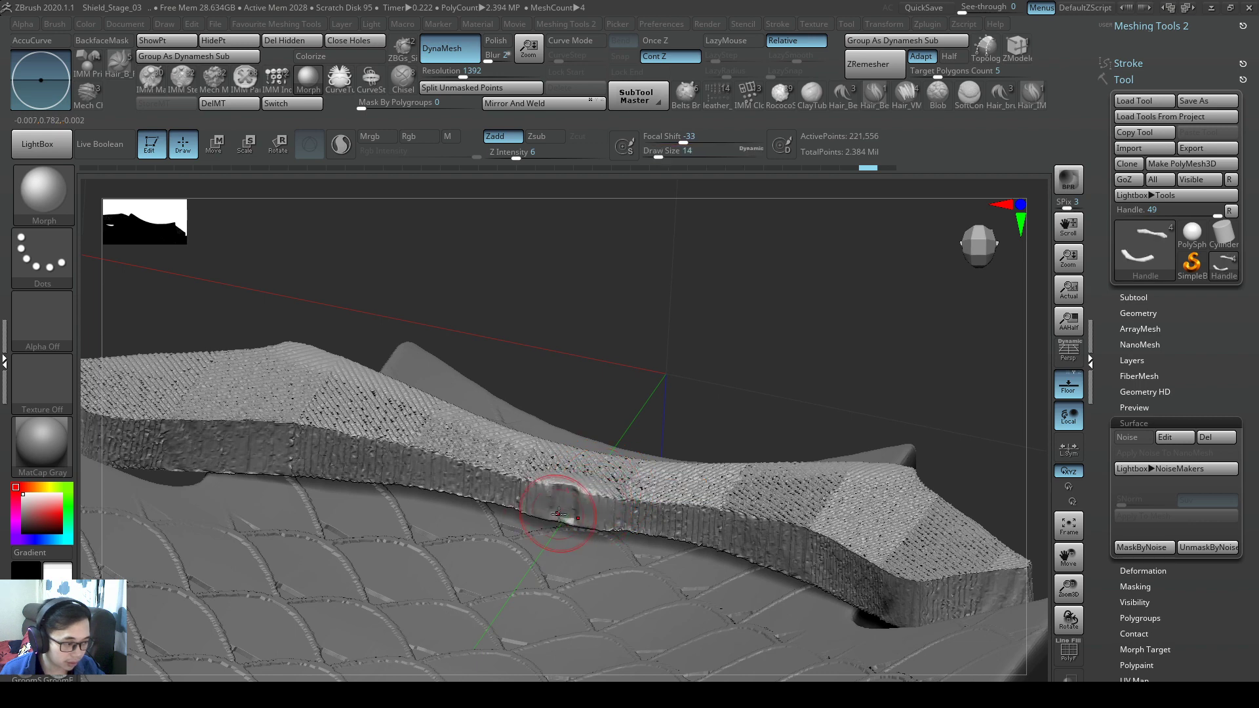
{"action": "key", "text": "ctrl+z"}
Brush the noise off the lower handle arch's inner side face and outer tip with the Morph brush at draw size 13
{"action": "key", "text": "s"}
{"action": "left_click", "coordinate": [604, 515]}
{"action": "mouse_move", "coordinate": [577, 508]}
{"action": "left_mouse_down"}
{"action": "mouse_move", "coordinate": [730, 537]}
{"action": "mouse_move", "coordinate": [866, 578]}
{"action": "mouse_move", "coordinate": [872, 596]}
{"action": "mouse_move", "coordinate": [753, 562]}
{"action": "left_mouse_up"}
{"action": "right_click_drag", "start_coordinate": [749, 560], "coordinate": [736, 502], "text": "ctrl"}
{"action": "mouse_move", "coordinate": [736, 502]}
{"action": "right_mouse_down"}
{"action": "mouse_move", "coordinate": [743, 562]}
{"action": "mouse_move", "coordinate": [797, 518]}
{"action": "right_mouse_up"}
{"action": "right_click_drag", "start_coordinate": [797, 518], "coordinate": [727, 646], "text": "ctrl"}
{"action": "right_click_drag", "start_coordinate": [811, 574], "coordinate": [807, 575]}
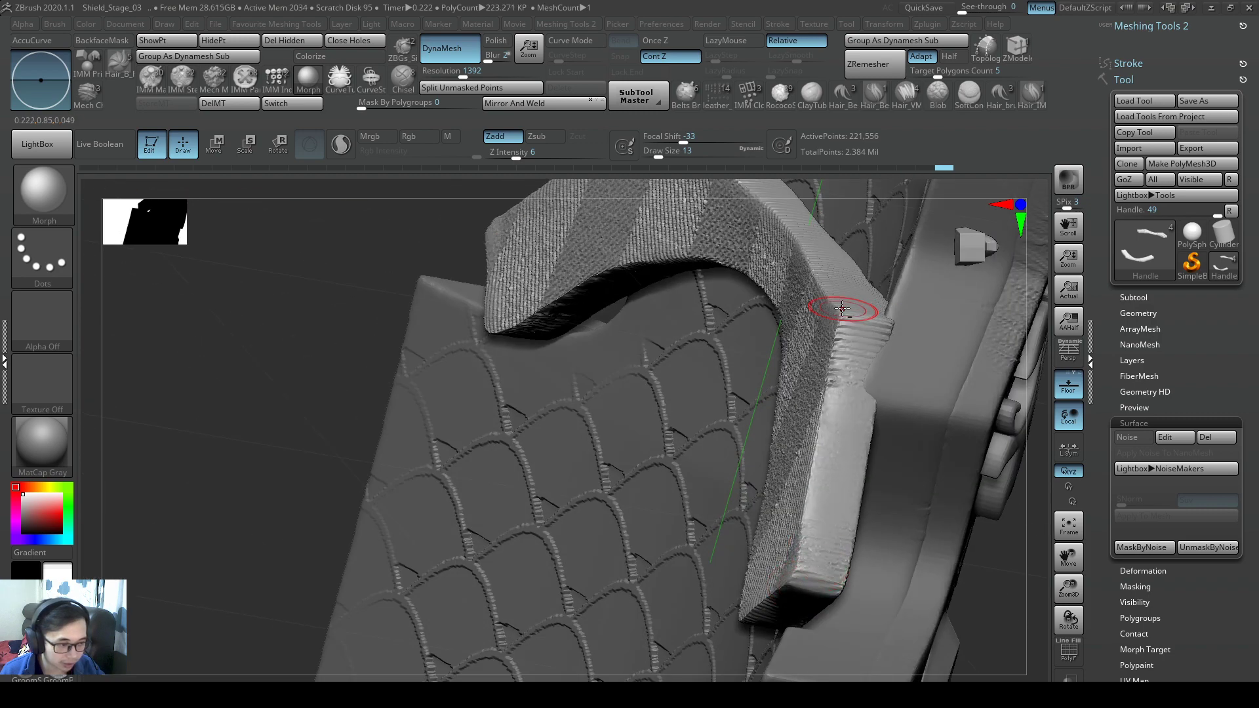
{"action": "right_click_drag", "start_coordinate": [843, 309], "coordinate": [769, 379]}
Switch to the Clay_DragRect brush, pick the floral swirl alpha, and stamp it along the front face of the lower handle arch
{"action": "mouse_move", "coordinate": [886, 522]}
{"action": "right_mouse_down"}
{"action": "mouse_move", "coordinate": [765, 455]}
{"action": "mouse_move", "coordinate": [824, 379]}
{"action": "mouse_move", "coordinate": [646, 353]}
{"action": "mouse_move", "coordinate": [584, 384]}
{"action": "right_mouse_up"}
{"action": "mouse_move", "coordinate": [584, 384]}
{"action": "right_mouse_down", "text": "alt"}
{"action": "mouse_move", "coordinate": [637, 394]}
{"action": "mouse_move", "coordinate": [639, 355]}
{"action": "mouse_move", "coordinate": [703, 394]}
{"action": "right_mouse_up", "text": "alt"}
{"action": "key", "text": "2"}
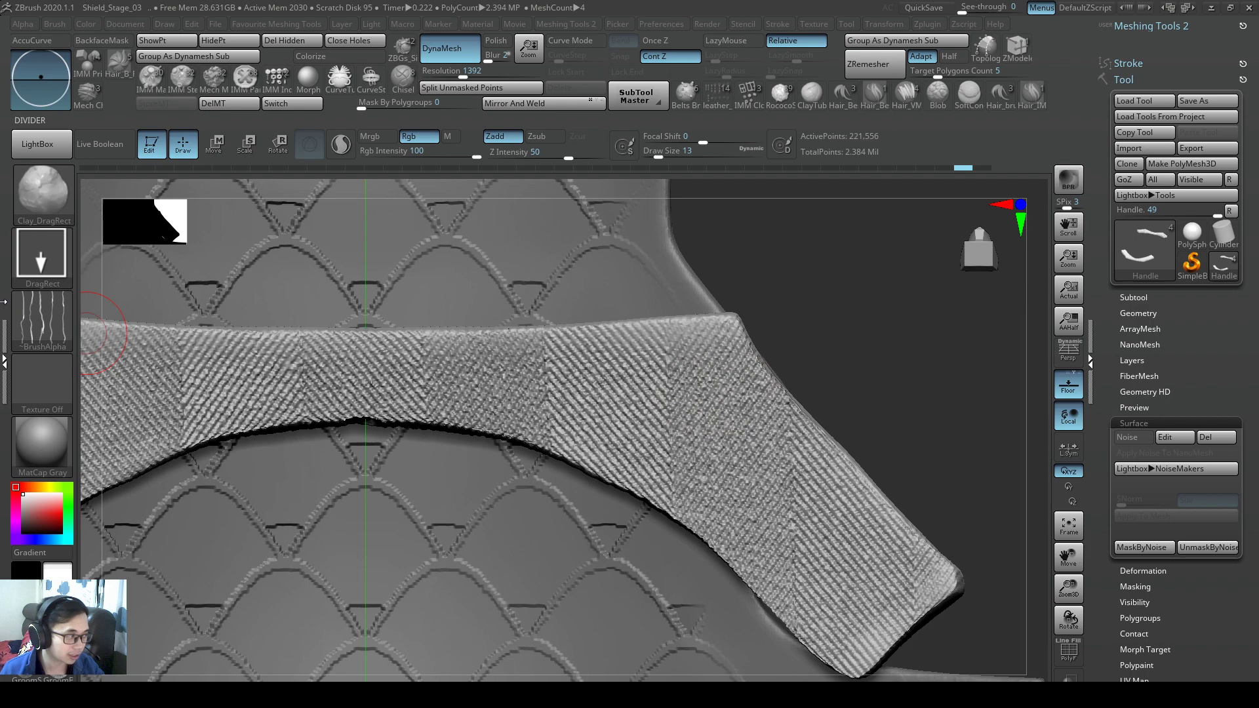
{"action": "left_click", "coordinate": [45, 322]}
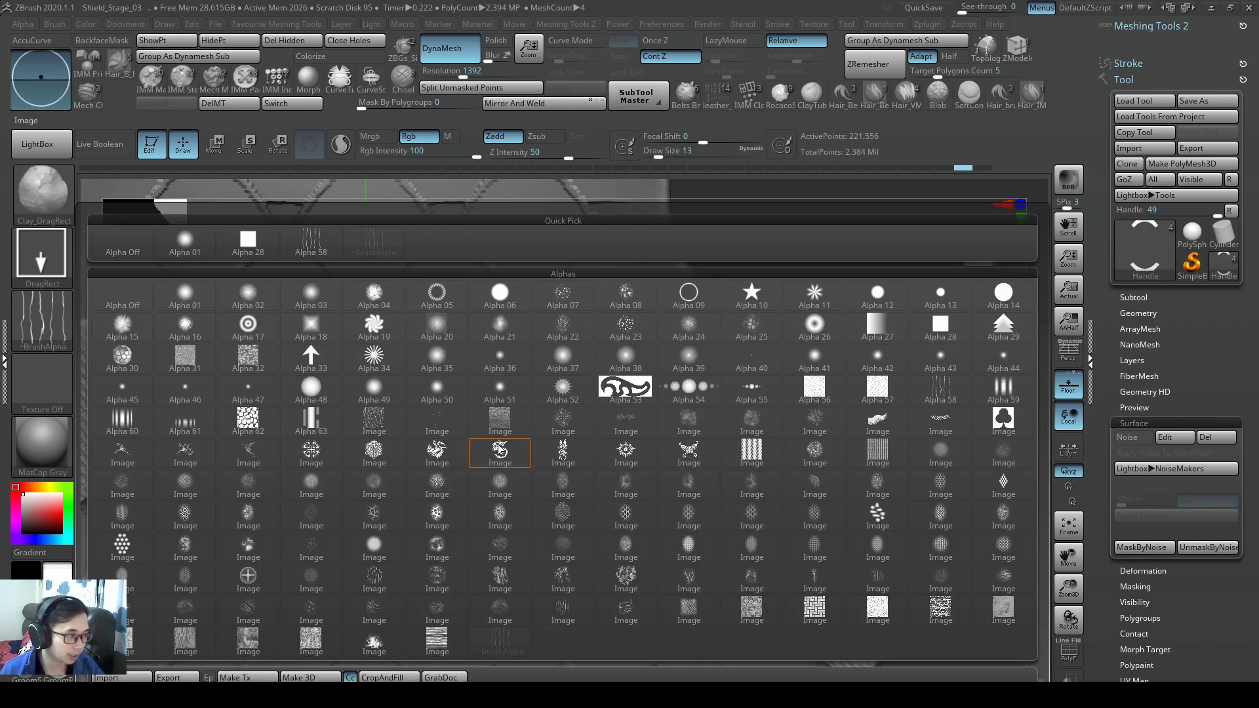
{"action": "left_click", "coordinate": [554, 425]}
{"action": "left_click_drag", "start_coordinate": [605, 421], "coordinate": [626, 485]}
{"action": "left_click_drag", "start_coordinate": [700, 371], "coordinate": [715, 411]}
{"action": "left_click_drag", "start_coordinate": [714, 481], "coordinate": [724, 511]}
{"action": "right_click_drag", "start_coordinate": [655, 402], "coordinate": [467, 384], "text": "ctrl"}
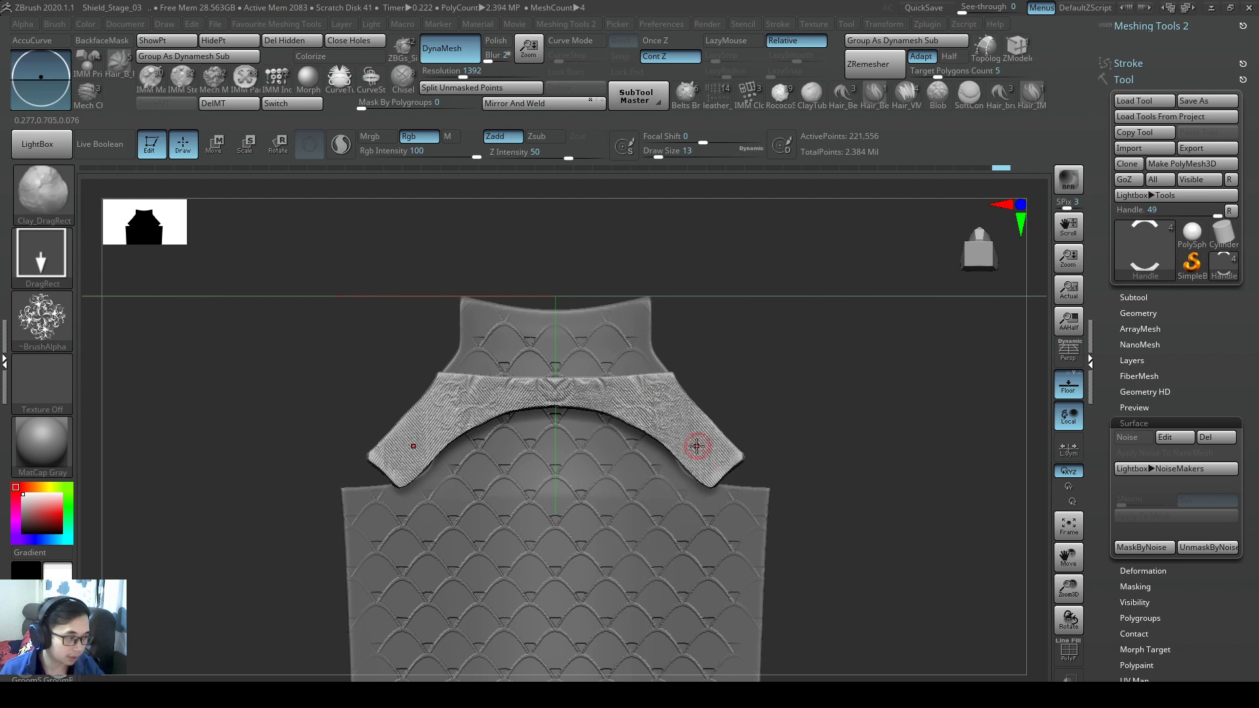
Choose the winged scroll ornament alpha and stamp it on the front face of the upper handle arch near its corners
{"action": "right_click_drag", "start_coordinate": [697, 446], "coordinate": [537, 421], "text": "ctrl"}
{"action": "right_click_drag", "start_coordinate": [616, 633], "coordinate": [615, 521], "text": "alt"}
{"action": "mouse_move", "coordinate": [615, 521]}
{"action": "right_mouse_down", "text": "ctrl"}
{"action": "mouse_move", "coordinate": [677, 577]}
{"action": "mouse_move", "coordinate": [725, 512]}
{"action": "mouse_move", "coordinate": [667, 517]}
{"action": "mouse_move", "coordinate": [681, 519]}
{"action": "mouse_move", "coordinate": [660, 498]}
{"action": "mouse_move", "coordinate": [678, 473]}
{"action": "mouse_move", "coordinate": [585, 445]}
{"action": "mouse_move", "coordinate": [800, 430]}
{"action": "right_mouse_up", "text": "ctrl"}
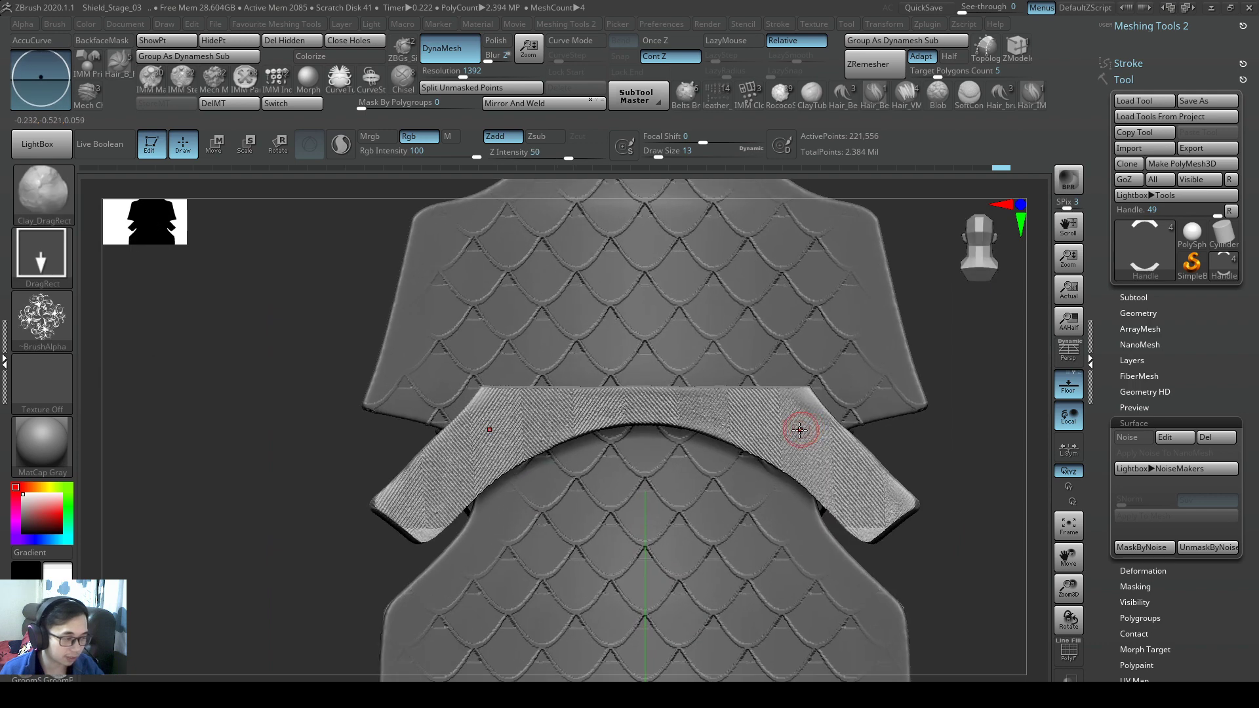
{"action": "left_click", "coordinate": [52, 336]}
{"action": "left_click", "coordinate": [690, 448]}
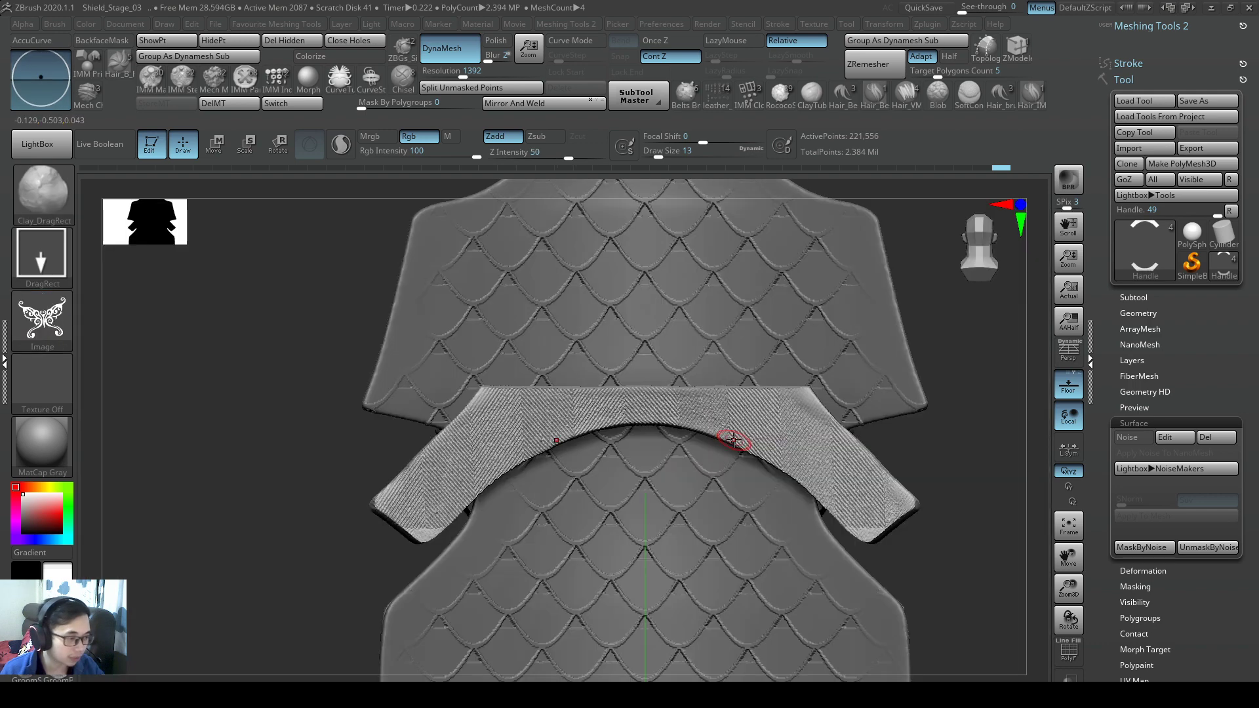
{"action": "key", "text": "ctrl"}
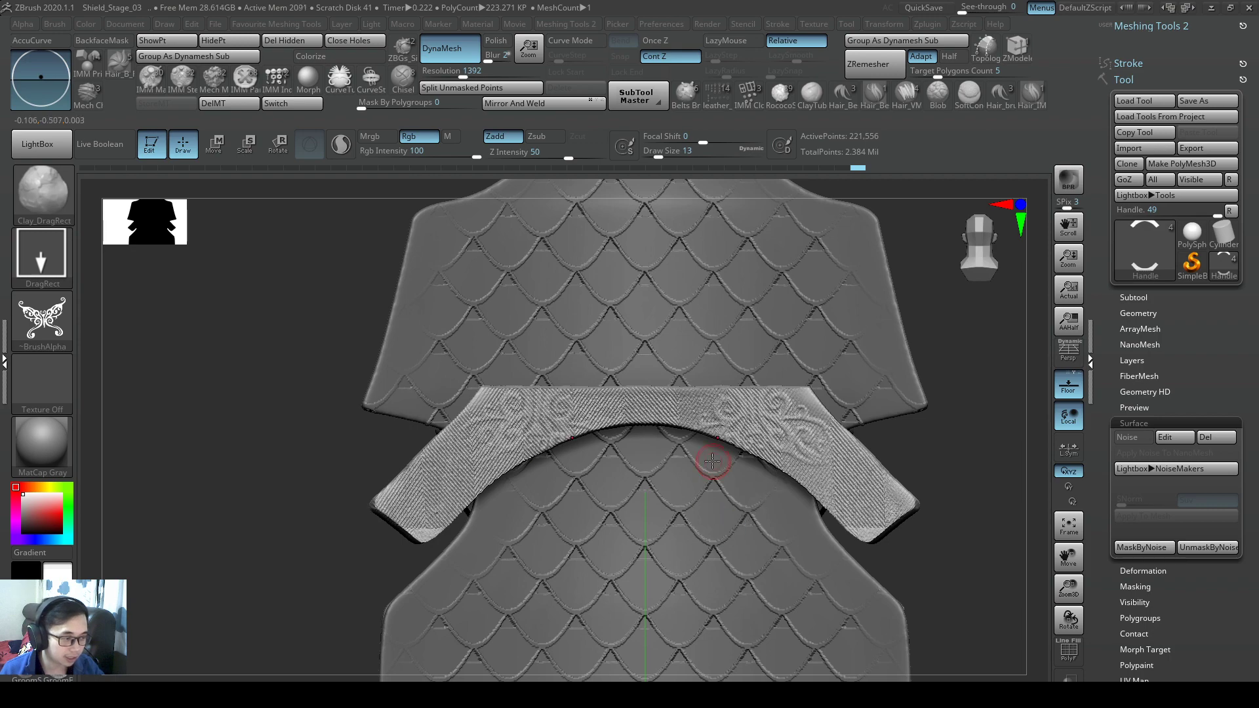
Examine the stamped ornaments on both handle arches and the overall look of the shield's front
{"action": "mouse_move", "coordinate": [713, 462]}
{"action": "right_mouse_down"}
{"action": "mouse_move", "coordinate": [702, 496]}
{"action": "mouse_move", "coordinate": [675, 508]}
{"action": "mouse_move", "coordinate": [761, 374]}
{"action": "mouse_move", "coordinate": [790, 409]}
{"action": "mouse_move", "coordinate": [832, 218]}
{"action": "mouse_move", "coordinate": [807, 184]}
{"action": "mouse_move", "coordinate": [640, 521]}
{"action": "mouse_move", "coordinate": [659, 574]}
{"action": "right_mouse_up"}
{"action": "right_click_drag", "start_coordinate": [636, 467], "coordinate": [701, 177], "text": "alt"}
{"action": "right_click_drag", "start_coordinate": [806, 551], "coordinate": [765, 444], "text": "alt"}
{"action": "right_click_drag", "start_coordinate": [723, 533], "coordinate": [452, 503], "text": "ctrl"}
{"action": "right_click_drag", "start_coordinate": [705, 552], "coordinate": [825, 460], "text": "alt"}
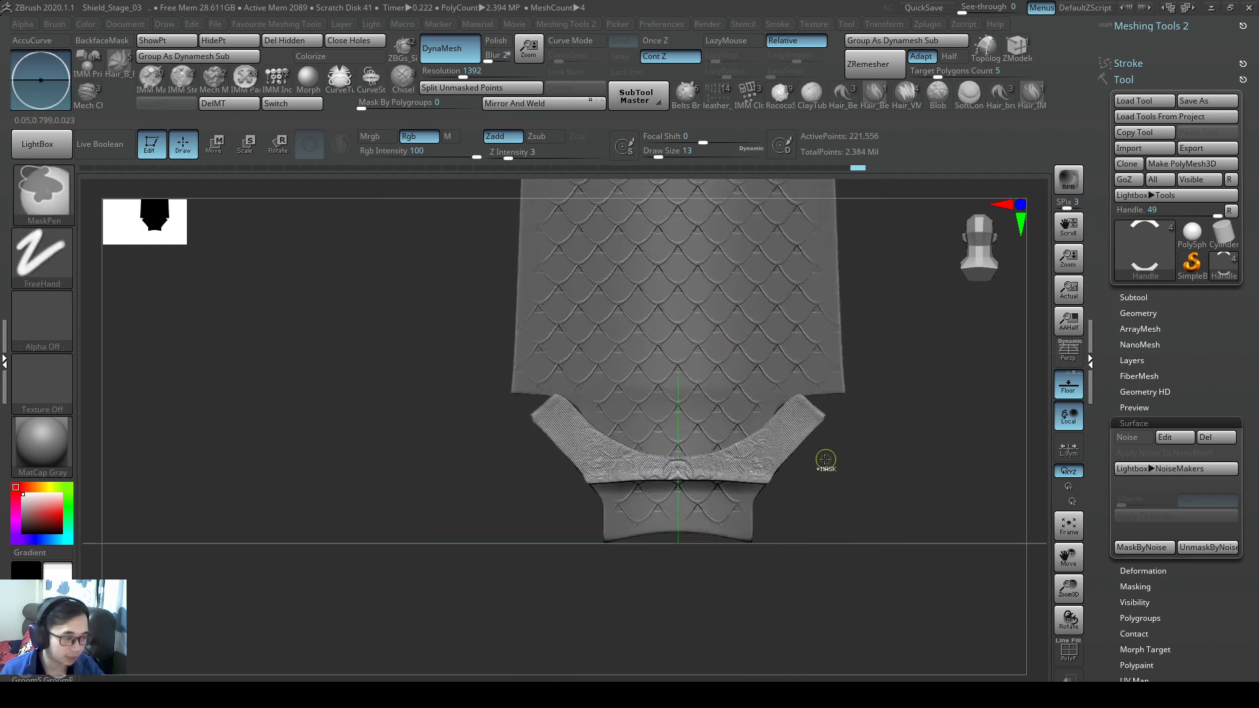
{"action": "right_click_drag", "start_coordinate": [699, 420], "coordinate": [646, 430], "text": "alt"}
{"action": "right_click_drag", "start_coordinate": [646, 429], "coordinate": [702, 537]}
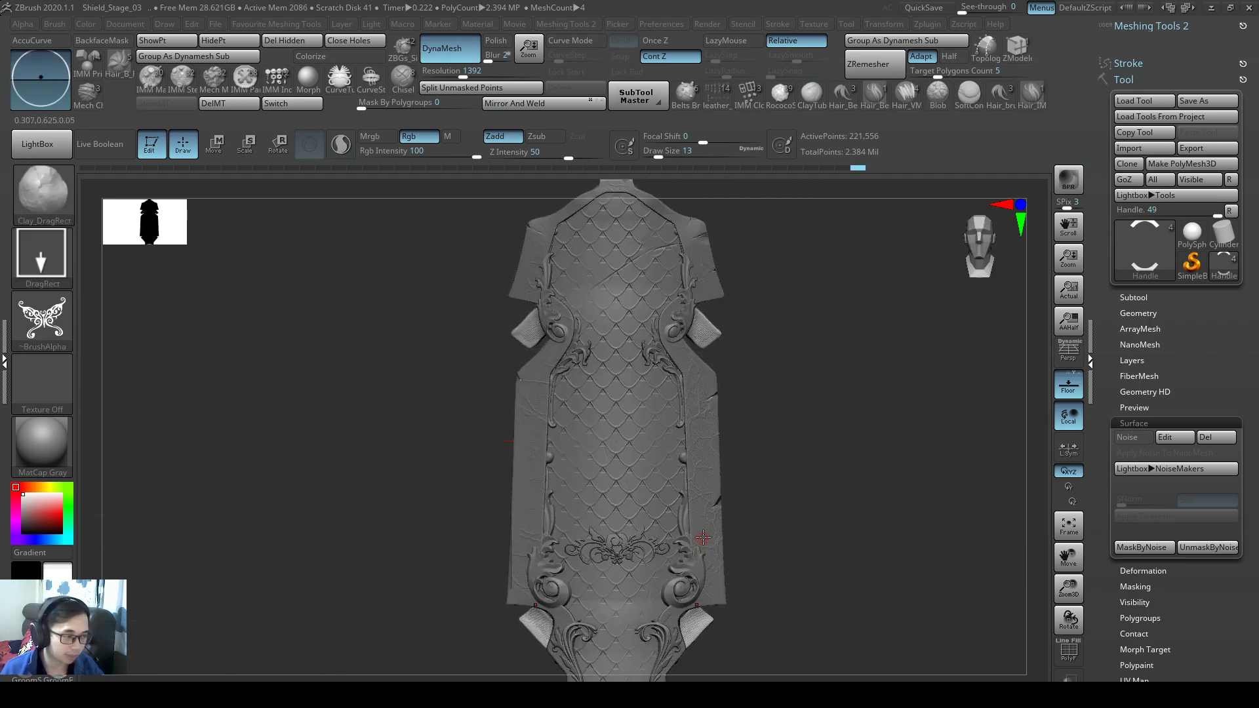
Choose the dragon alpha and stamp it on the upper handle's tips protruding at the shield's front
{"action": "right_click_drag", "start_coordinate": [684, 497], "coordinate": [766, 407], "text": "ctrl"}
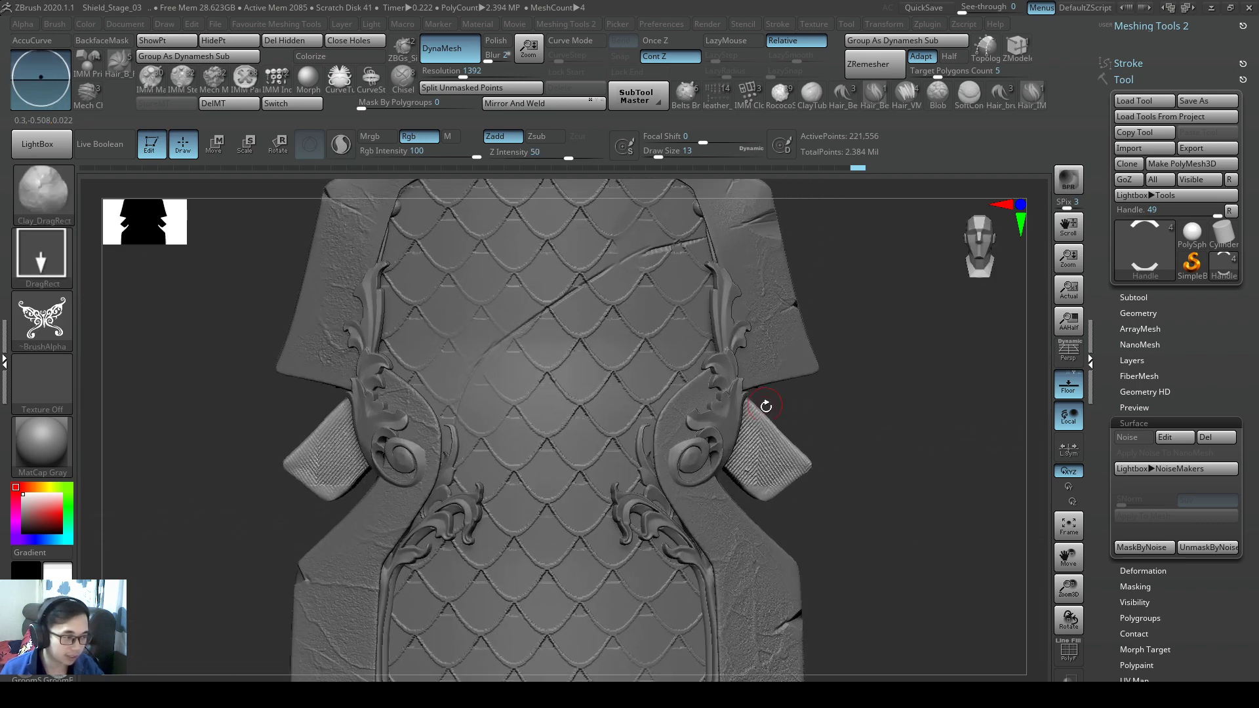
{"action": "left_click", "coordinate": [64, 309]}
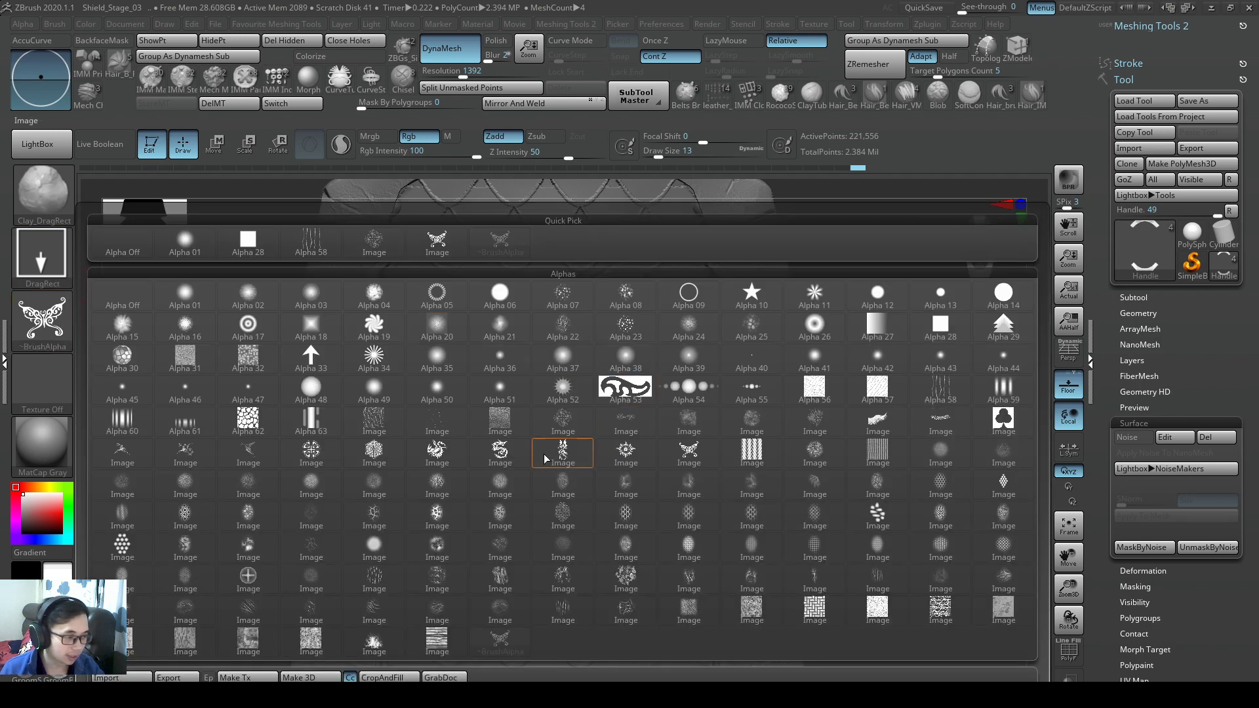
{"action": "left_click", "coordinate": [514, 457]}
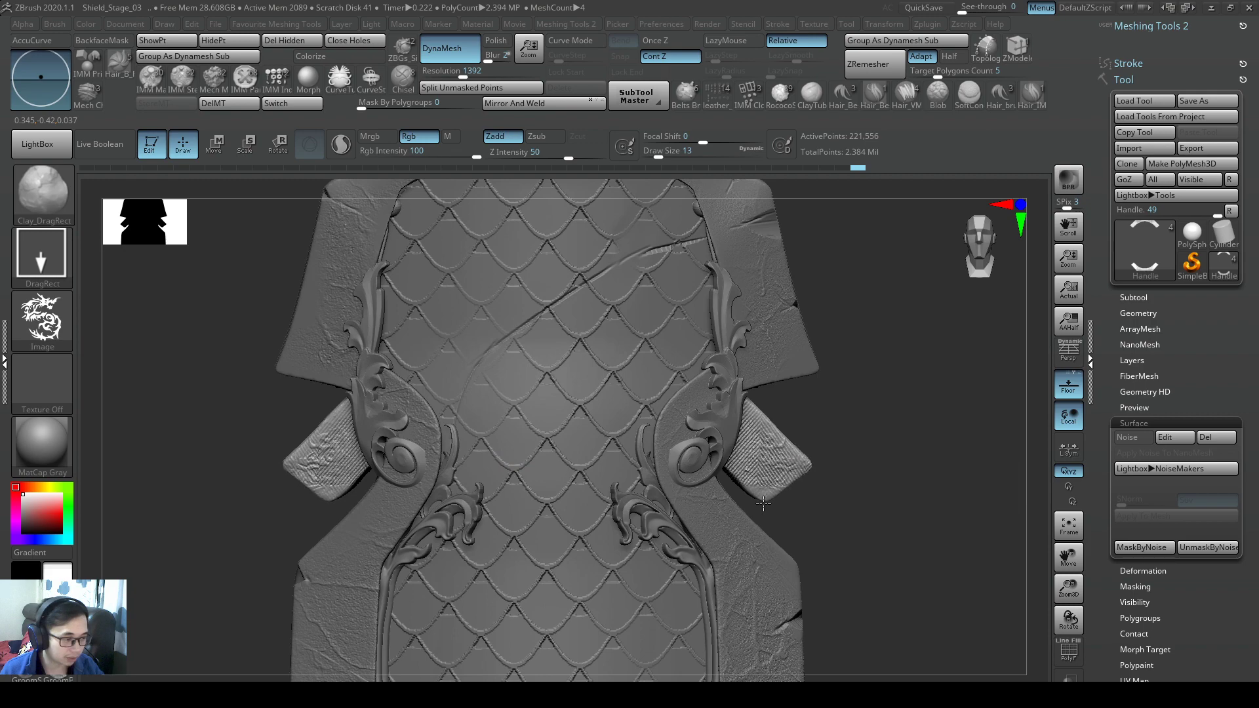
{"action": "mouse_move", "coordinate": [784, 453]}
{"action": "right_mouse_down", "text": "ctrl"}
{"action": "mouse_move", "coordinate": [838, 455]}
{"action": "mouse_move", "coordinate": [829, 494]}
{"action": "mouse_move", "coordinate": [776, 399]}
{"action": "mouse_move", "coordinate": [924, 396]}
{"action": "mouse_move", "coordinate": [675, 372]}
{"action": "mouse_move", "coordinate": [725, 421]}
{"action": "mouse_move", "coordinate": [789, 435]}
{"action": "mouse_move", "coordinate": [779, 314]}
{"action": "mouse_move", "coordinate": [694, 295]}
{"action": "mouse_move", "coordinate": [787, 292]}
{"action": "mouse_move", "coordinate": [640, 332]}
{"action": "mouse_move", "coordinate": [834, 380]}
{"action": "mouse_move", "coordinate": [740, 385]}
{"action": "mouse_move", "coordinate": [820, 423]}
{"action": "mouse_move", "coordinate": [803, 497]}
{"action": "mouse_move", "coordinate": [747, 418]}
{"action": "right_mouse_up", "text": "ctrl"}
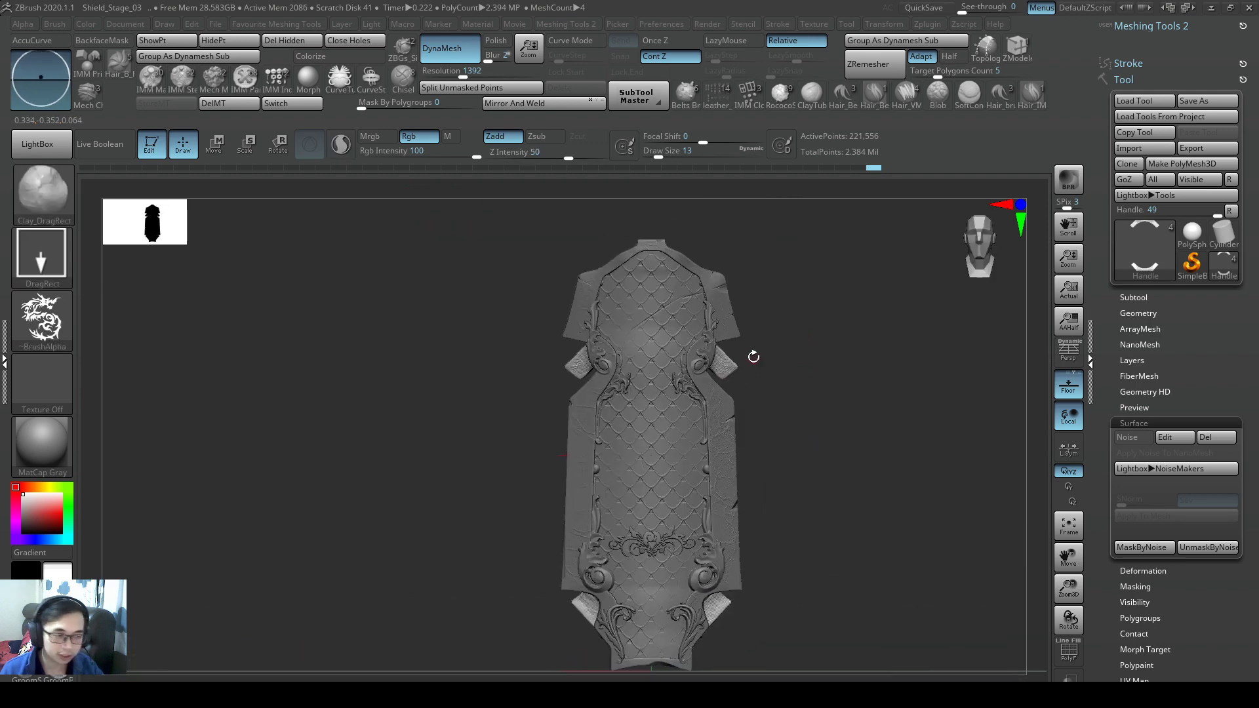
Review the decorated handles from the back and front of the whole shield
{"action": "right_click_drag", "start_coordinate": [753, 357], "coordinate": [656, 389]}
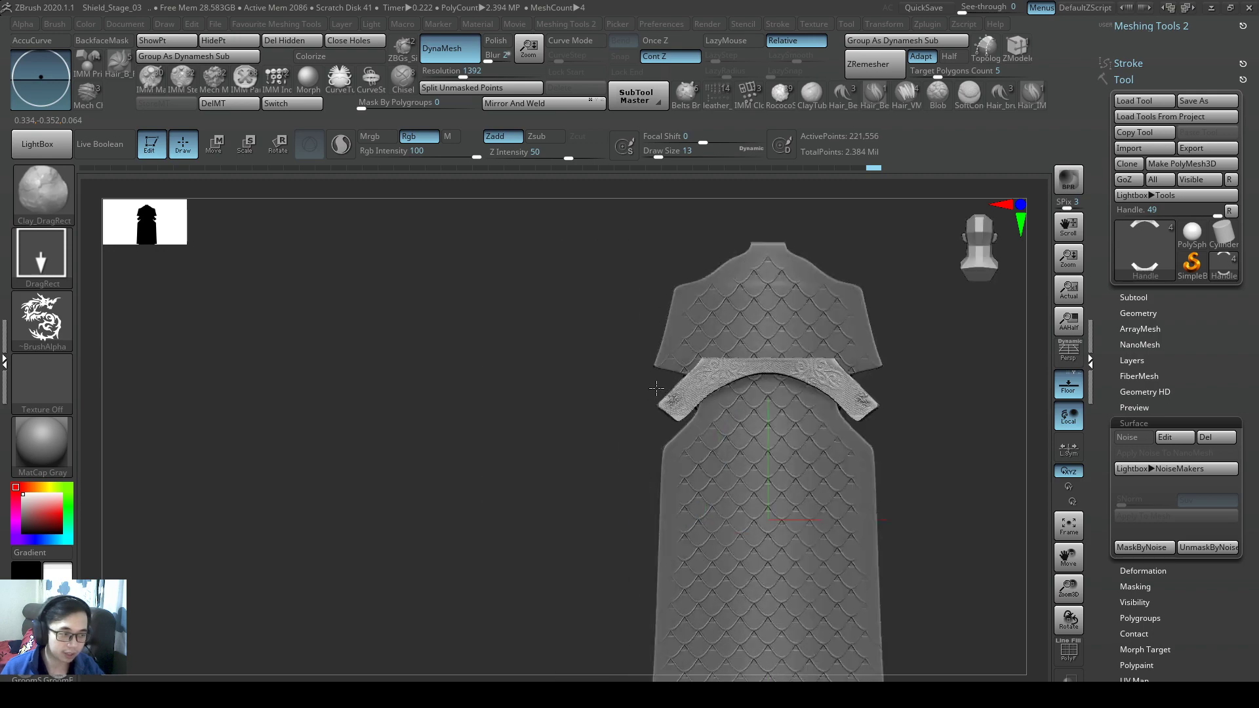
{"action": "mouse_move", "coordinate": [774, 378]}
{"action": "right_mouse_down"}
{"action": "mouse_move", "coordinate": [853, 410]}
{"action": "mouse_move", "coordinate": [793, 365]}
{"action": "mouse_move", "coordinate": [721, 350]}
{"action": "mouse_move", "coordinate": [820, 348]}
{"action": "right_mouse_up"}
{"action": "right_click_drag", "start_coordinate": [820, 348], "coordinate": [790, 370], "text": "alt"}
{"action": "right_click_drag", "start_coordinate": [791, 369], "coordinate": [869, 377], "text": "ctrl"}
{"action": "right_click_drag", "start_coordinate": [869, 377], "coordinate": [650, 402], "text": "alt"}
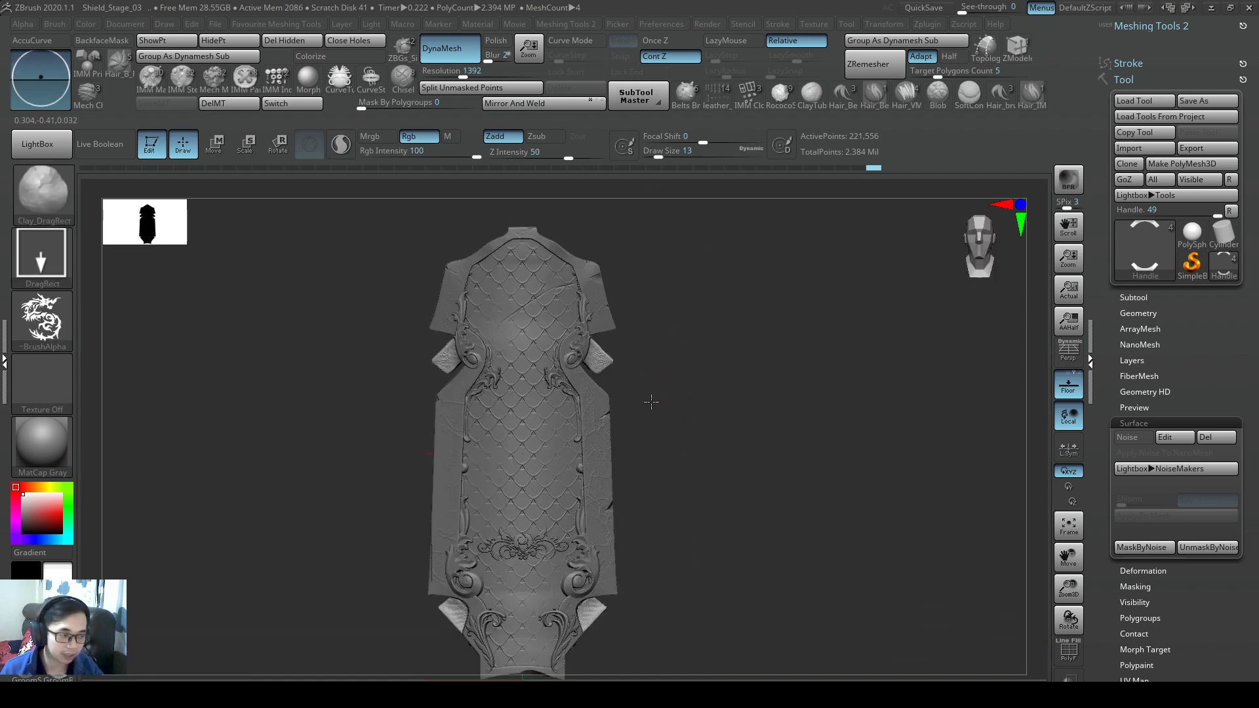
{"action": "key", "text": "space"}
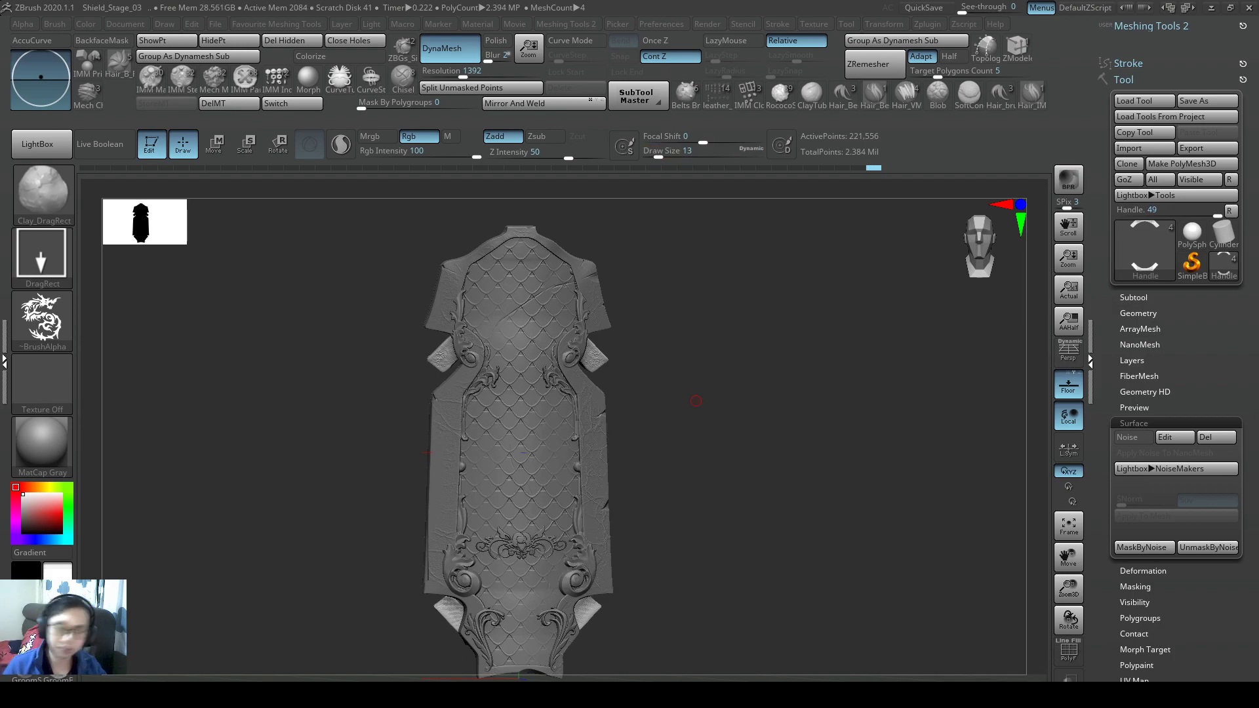